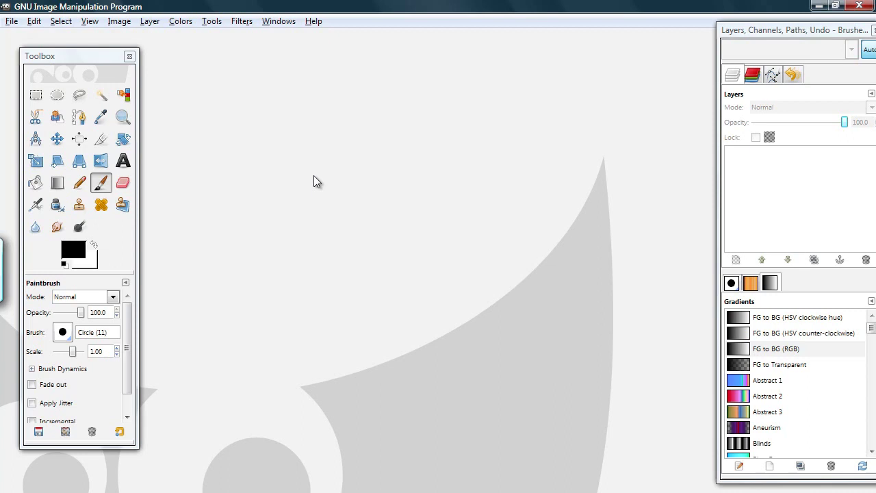
Create a new image with width 1280 and height 720 pixels
{"action": "left_click", "coordinate": [12, 22]}
{"action": "left_click", "coordinate": [21, 38]}
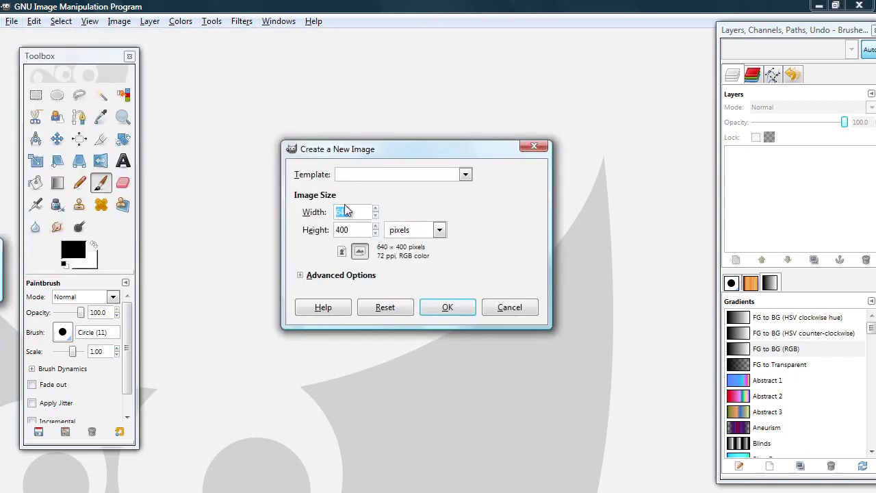
{"action": "type", "text": "1280"}
{"action": "key", "text": "Tab"}
{"action": "type", "text": "720"}
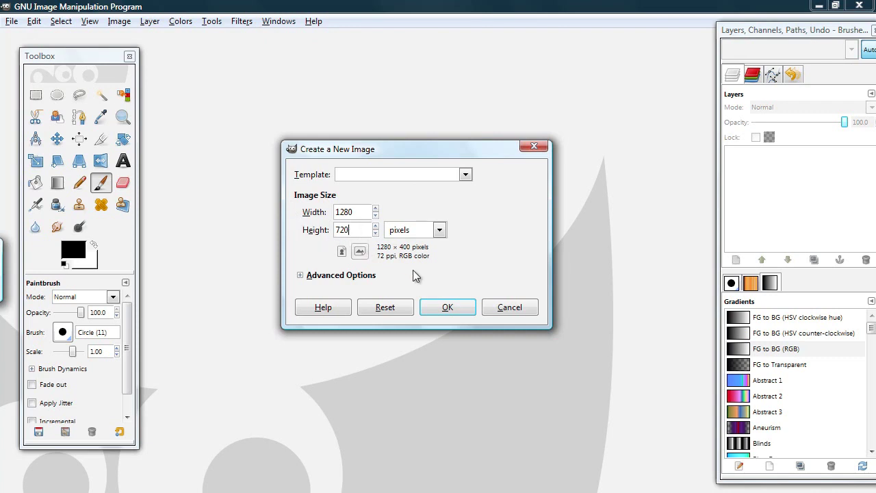
{"action": "left_click", "coordinate": [448, 307]}
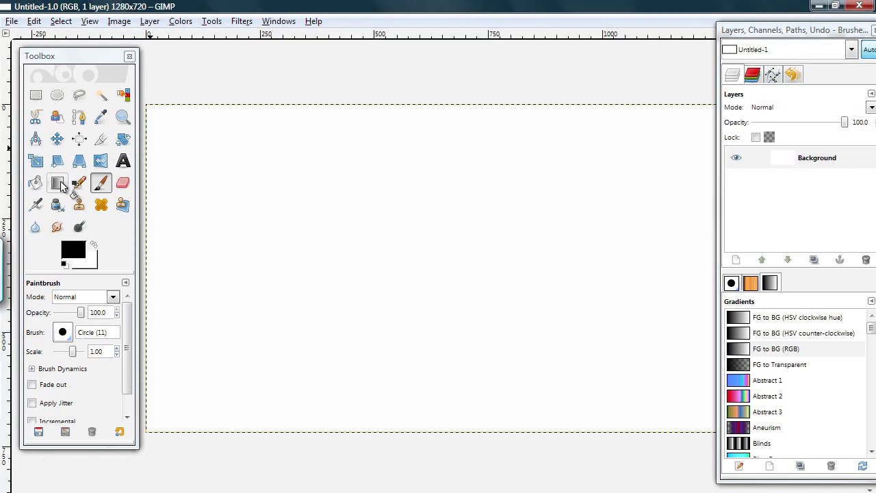
Bucket-fill the white canvas black, then add a transparency-filled layer called New Layer
{"action": "left_click", "coordinate": [35, 182]}
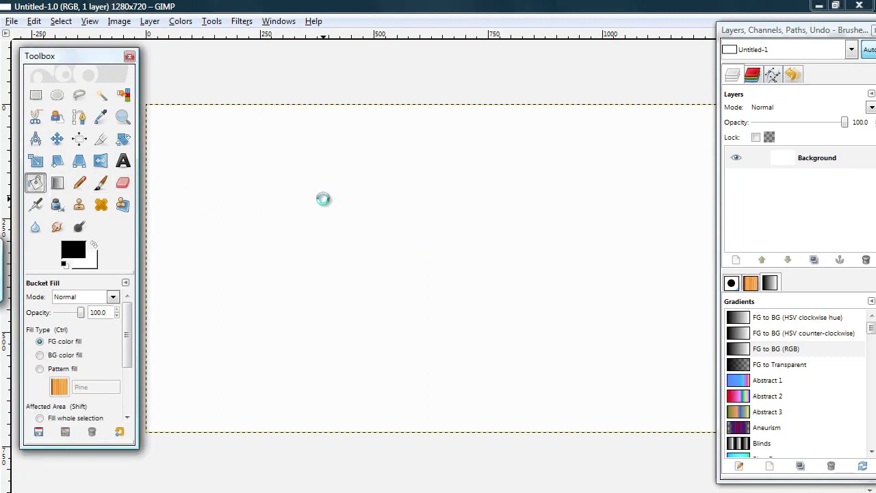
{"action": "left_click", "coordinate": [323, 199]}
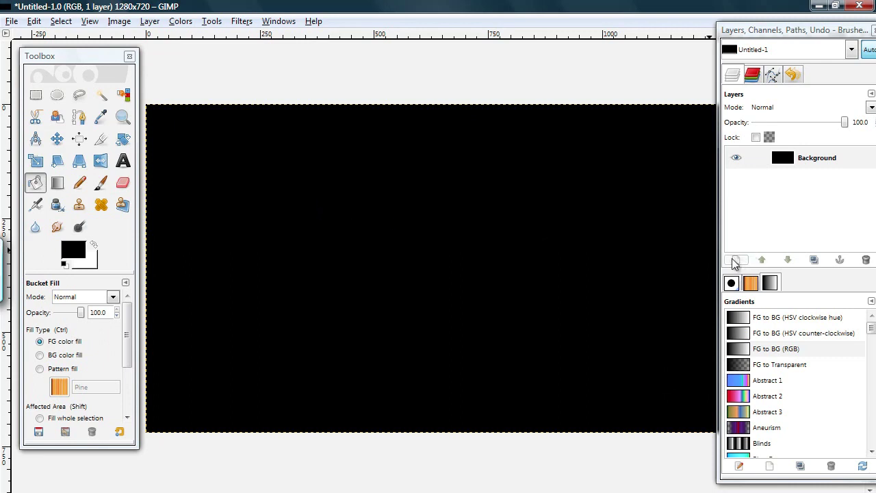
{"action": "left_click", "coordinate": [735, 261]}
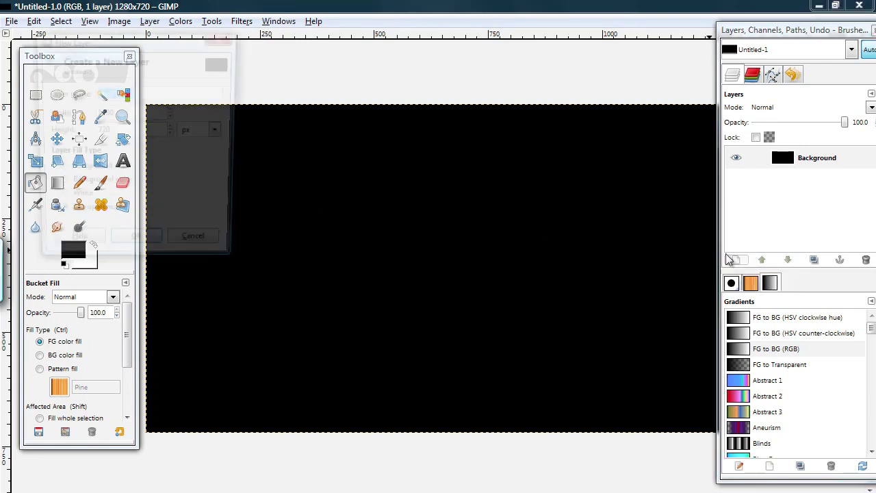
{"action": "left_click_drag", "start_coordinate": [130, 41], "coordinate": [385, 111]}
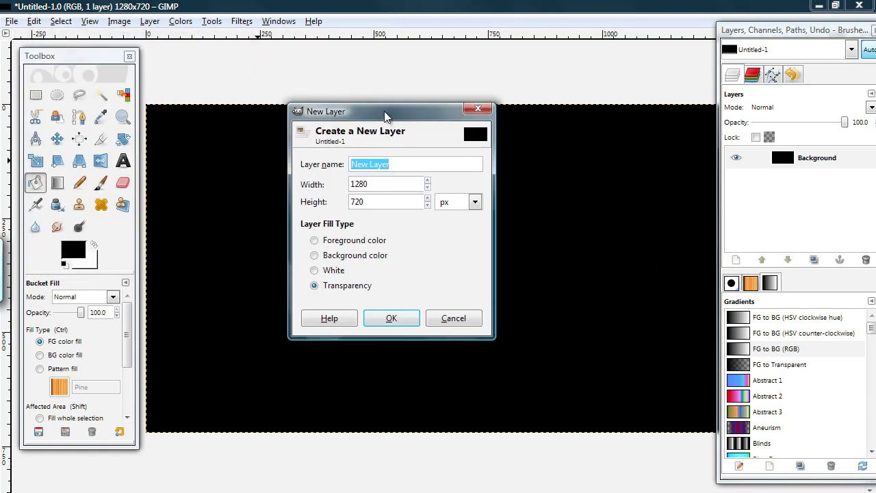
{"action": "left_click", "coordinate": [392, 318]}
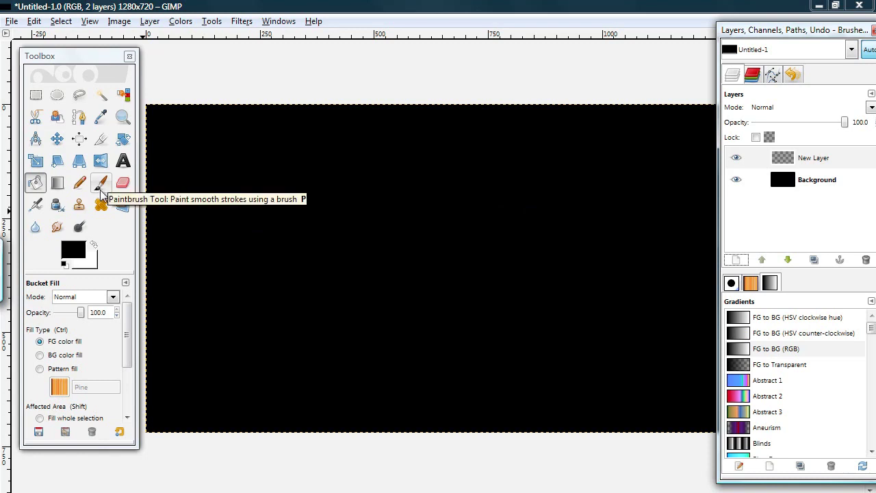
Set up the Paintbrush with white foreground and the Circle (01) brush
{"action": "left_click", "coordinate": [102, 184]}
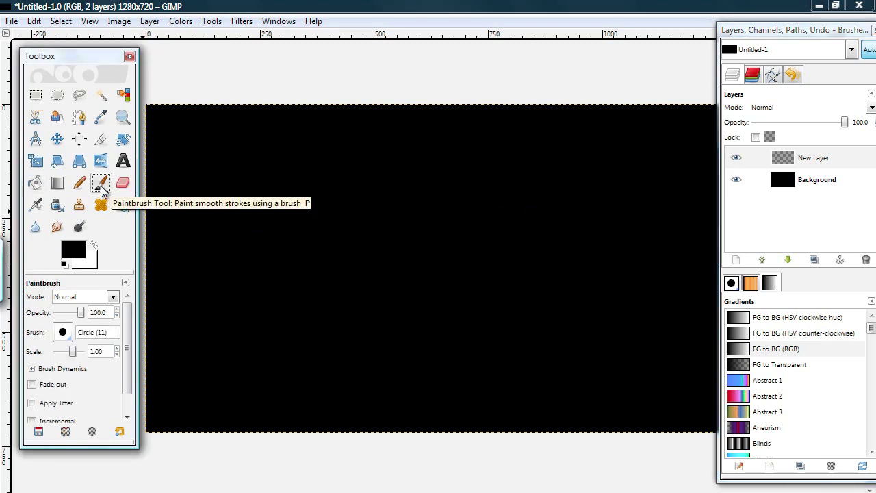
{"action": "left_click", "coordinate": [94, 245]}
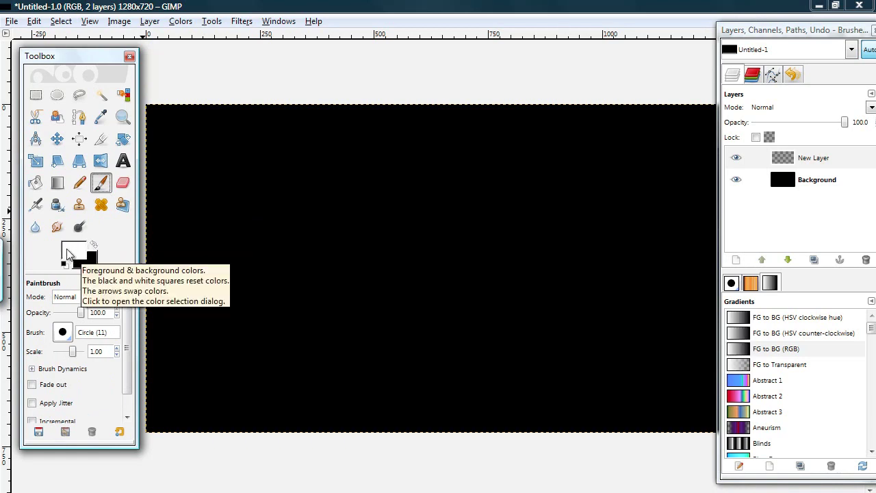
{"action": "left_click", "coordinate": [62, 333]}
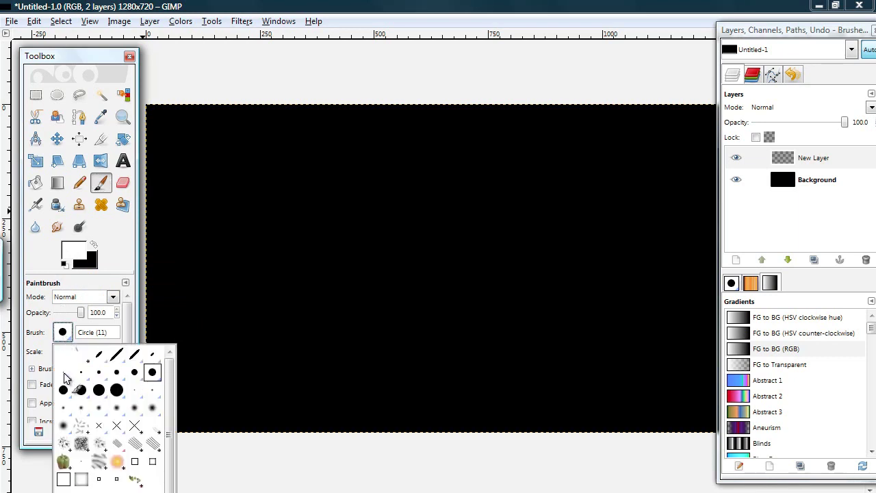
{"action": "left_click", "coordinate": [65, 375]}
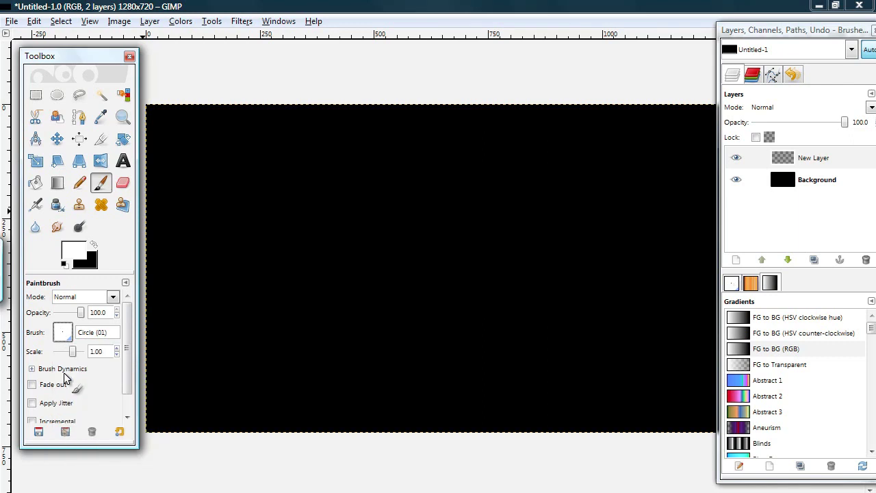
Dab about two dozen tiny white star dots across the left, centre and right sky
{"action": "left_click", "coordinate": [242, 161]}
{"action": "left_click", "coordinate": [204, 152]}
{"action": "left_click", "coordinate": [204, 193]}
{"action": "left_click", "coordinate": [288, 203]}
{"action": "left_click", "coordinate": [219, 253]}
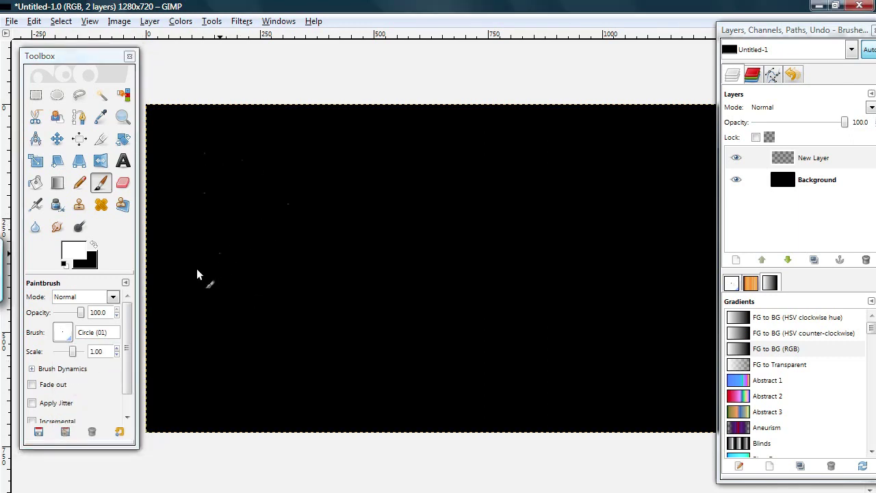
{"action": "left_click", "coordinate": [177, 291]}
{"action": "left_click", "coordinate": [249, 349]}
{"action": "left_click", "coordinate": [183, 397]}
{"action": "left_click", "coordinate": [215, 312]}
{"action": "left_click", "coordinate": [393, 363]}
{"action": "left_click", "coordinate": [327, 398]}
{"action": "left_click", "coordinate": [305, 296]}
{"action": "left_click", "coordinate": [396, 302]}
{"action": "left_click", "coordinate": [357, 337]}
{"action": "left_click", "coordinate": [304, 260]}
{"action": "left_click", "coordinate": [298, 137]}
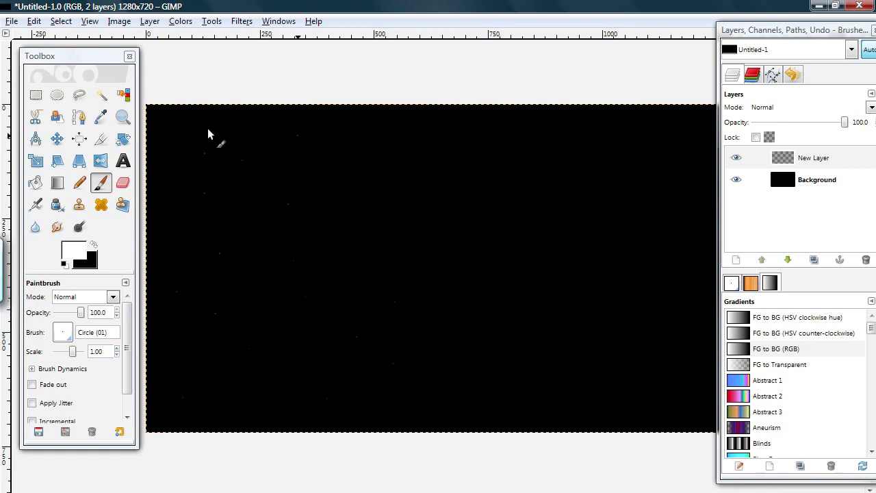
{"action": "left_click", "coordinate": [173, 130]}
{"action": "left_click", "coordinate": [172, 162]}
{"action": "left_click", "coordinate": [346, 223]}
{"action": "left_click", "coordinate": [597, 240]}
{"action": "left_click", "coordinate": [489, 177]}
{"action": "left_click", "coordinate": [412, 173]}
{"action": "left_click", "coordinate": [483, 121]}
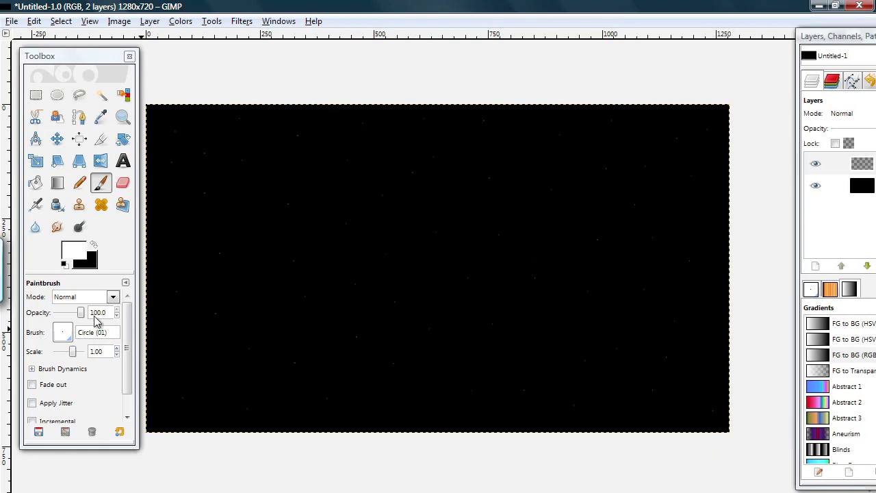
Switch to the Circle (03) brush at scale 0.80 and paint a first star
{"action": "left_click", "coordinate": [62, 332]}
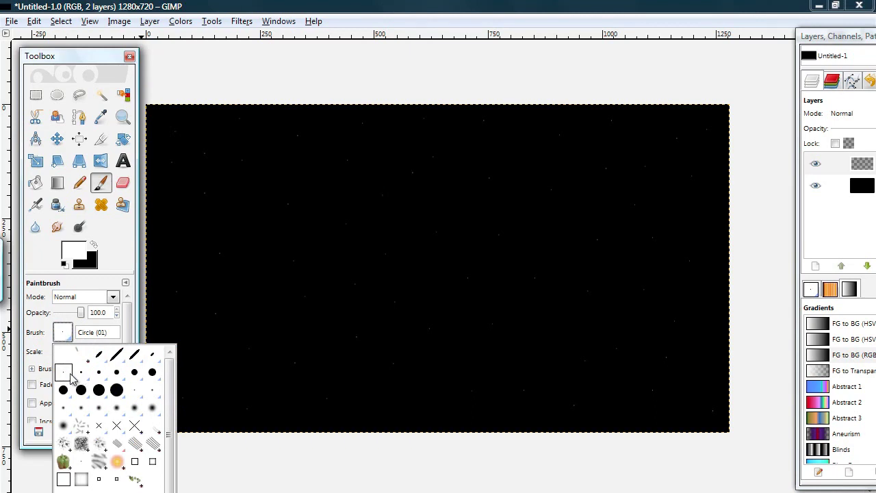
{"action": "left_click", "coordinate": [80, 372]}
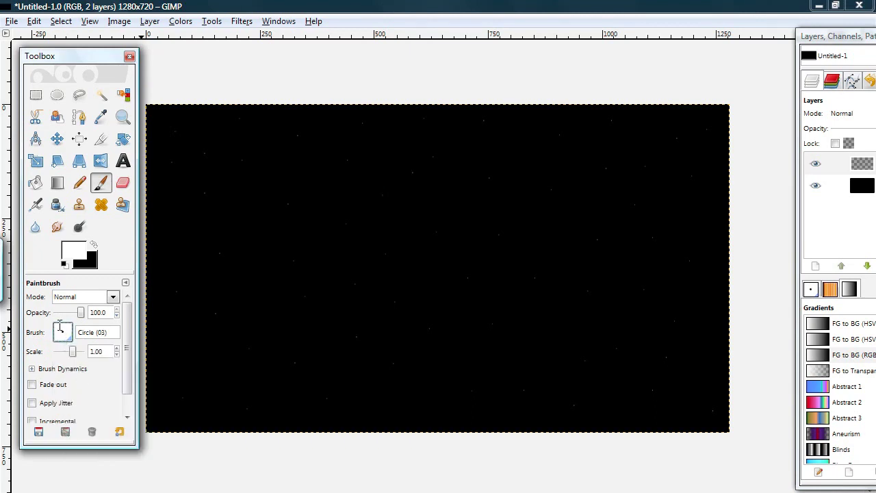
{"action": "left_click_drag", "start_coordinate": [109, 352], "coordinate": [93, 352]}
{"action": "type", "text": ".8"}
{"action": "left_click", "coordinate": [242, 120]}
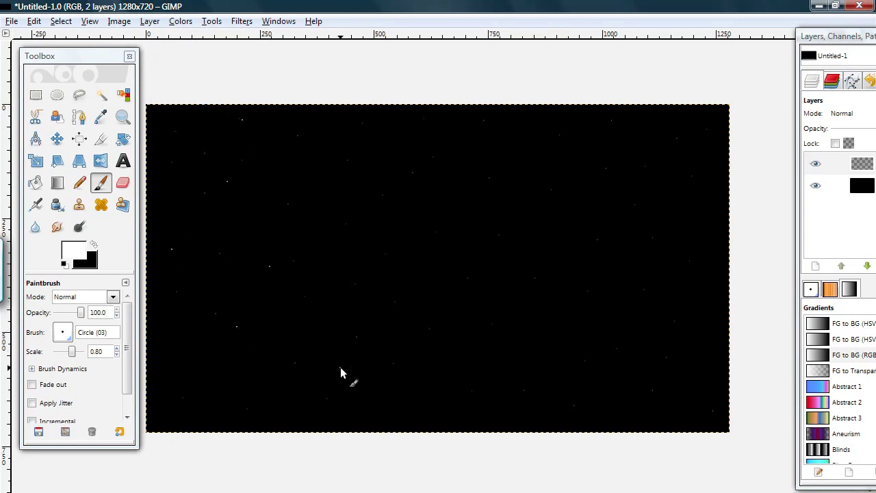
Paint fourteen more slightly larger white stars spread across the canvas
{"action": "left_click", "coordinate": [238, 380]}
{"action": "left_click", "coordinate": [335, 188]}
{"action": "left_click", "coordinate": [425, 146]}
{"action": "left_click", "coordinate": [405, 269]}
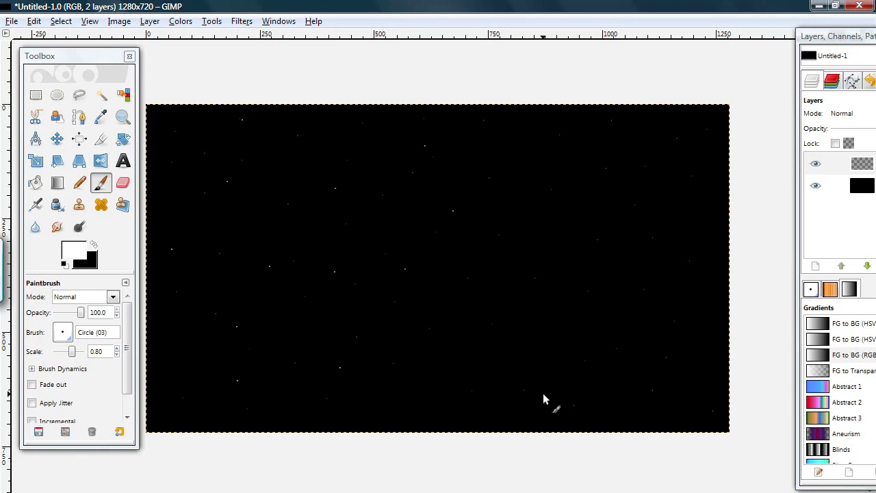
{"action": "left_click", "coordinate": [549, 357]}
{"action": "left_click", "coordinate": [461, 365]}
{"action": "left_click", "coordinate": [576, 219]}
{"action": "left_click", "coordinate": [643, 141]}
{"action": "left_click", "coordinate": [692, 263]}
{"action": "left_click", "coordinate": [680, 382]}
{"action": "left_click", "coordinate": [623, 308]}
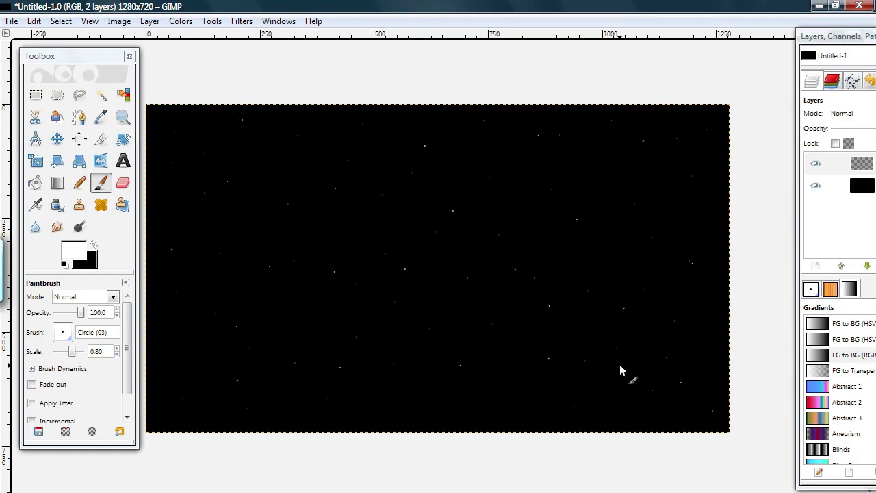
{"action": "left_click", "coordinate": [603, 422]}
{"action": "left_click", "coordinate": [398, 421]}
{"action": "left_click", "coordinate": [402, 355]}
Make the Background layer the active layer
{"action": "left_click_drag", "start_coordinate": [833, 35], "coordinate": [733, 38]}
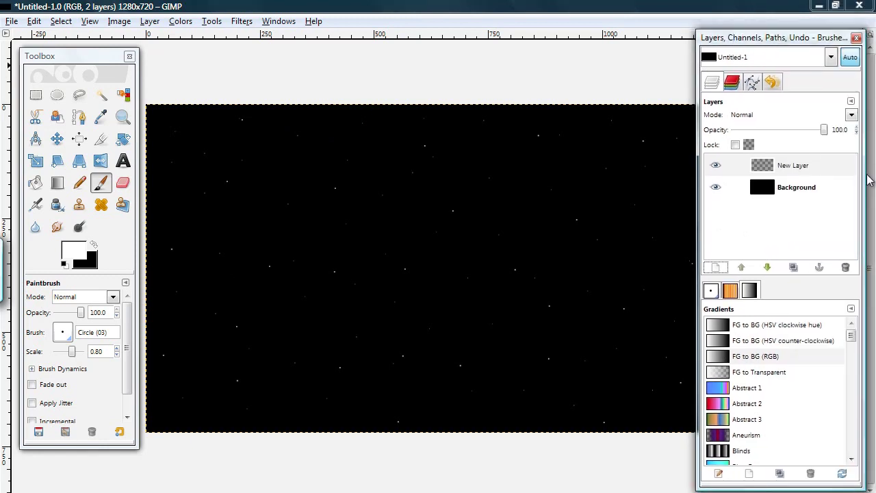
{"action": "left_click", "coordinate": [816, 187]}
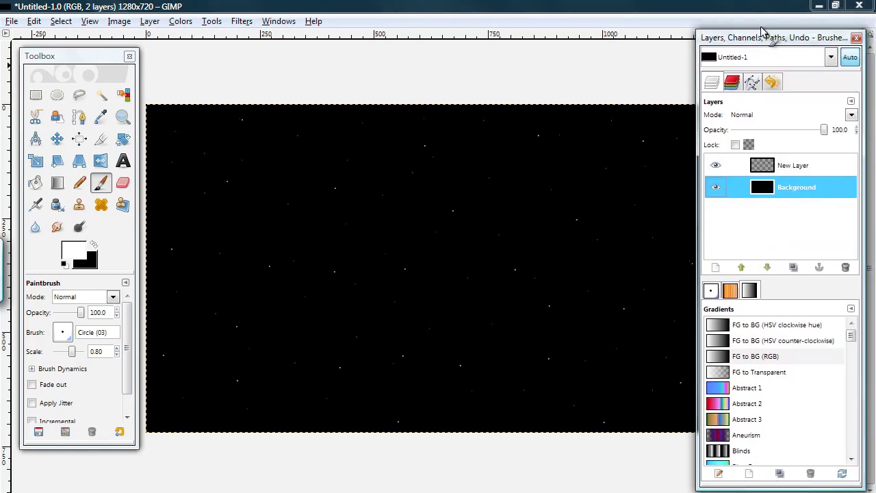
{"action": "left_click_drag", "start_coordinate": [758, 33], "coordinate": [808, 21]}
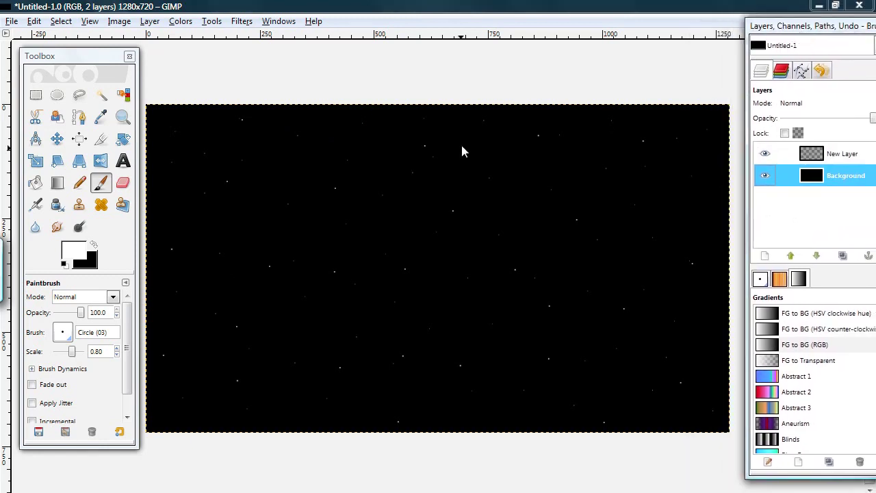
Open the Supernova filter and set radius 1 with 30 spokes
{"action": "right_click", "coordinate": [355, 216]}
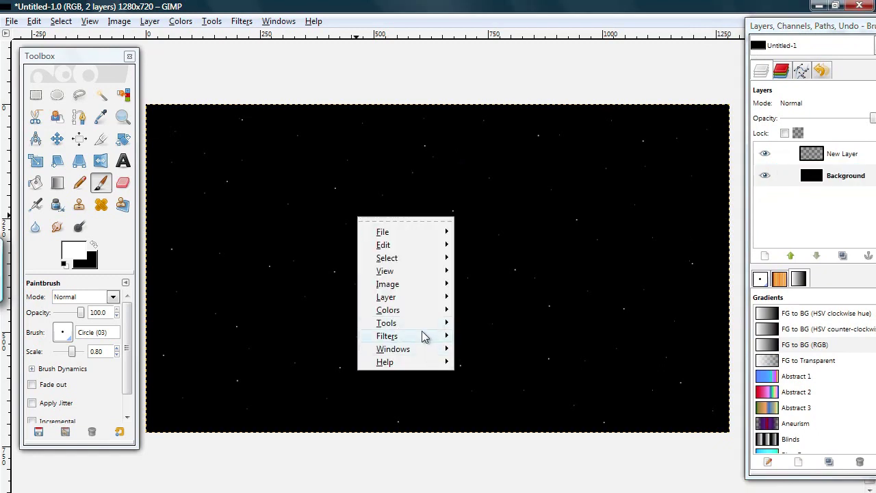
{"action": "mouse_move", "coordinate": [422, 336]}
{"action": "mouse_move", "coordinate": [566, 373]}
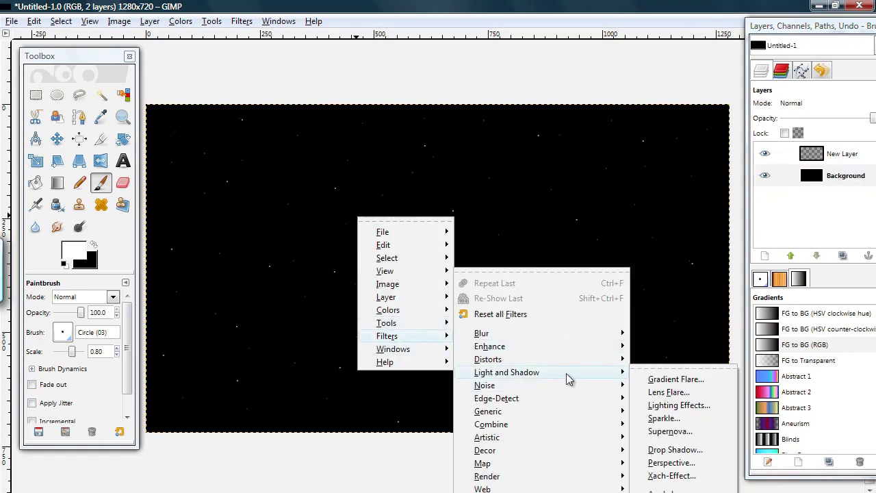
{"action": "left_click", "coordinate": [656, 433]}
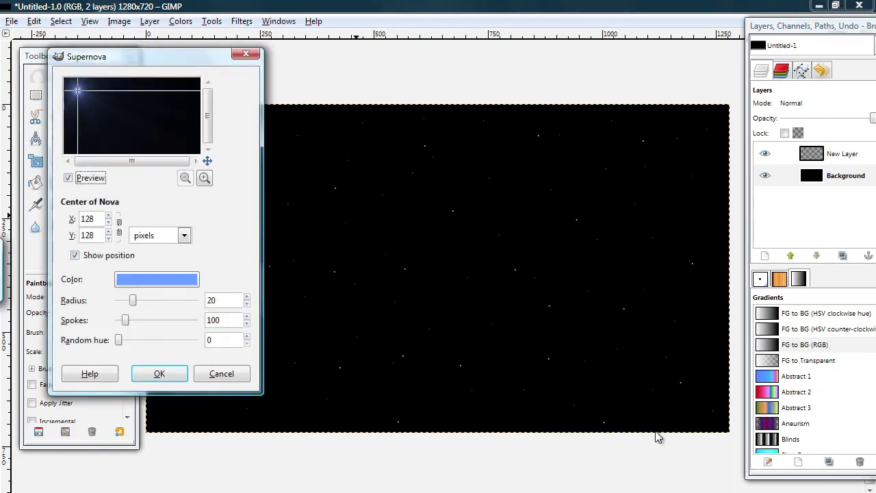
{"action": "left_click_drag", "start_coordinate": [150, 66], "coordinate": [394, 95]}
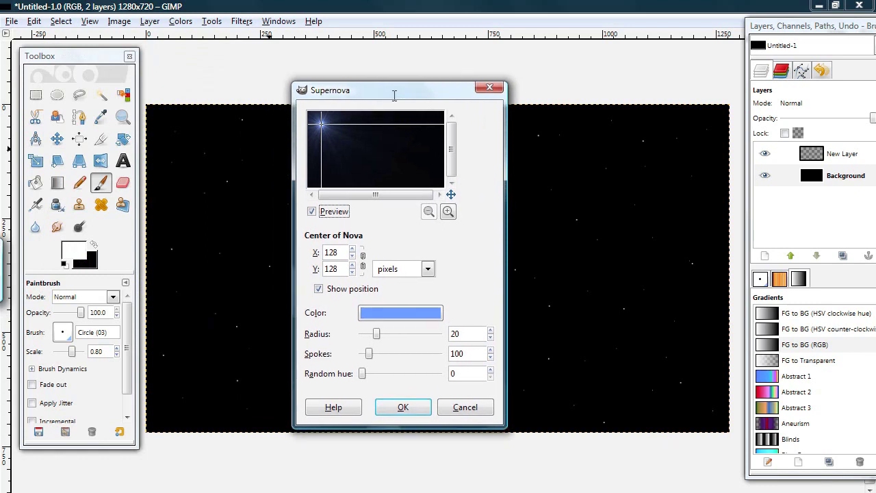
{"action": "double_click", "coordinate": [455, 333]}
{"action": "type", "text": "1"}
{"action": "left_click_drag", "start_coordinate": [471, 355], "coordinate": [446, 354]}
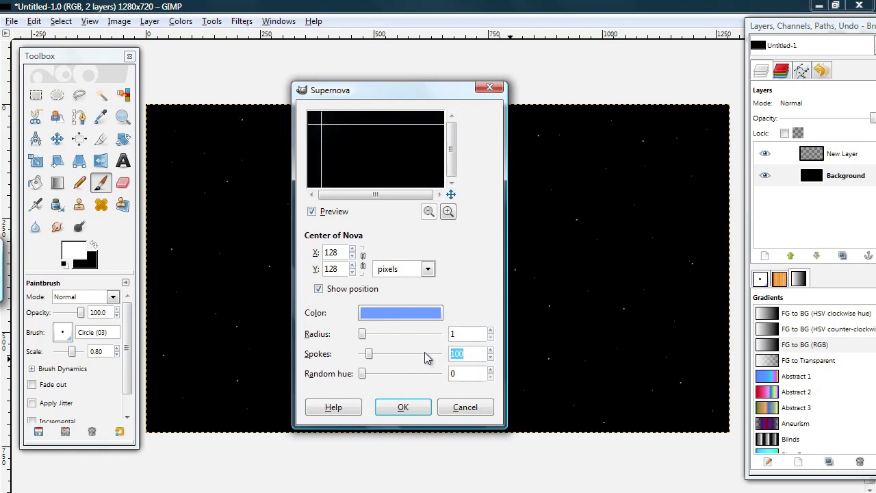
{"action": "type", "text": "30"}
Give the nova a pale light-blue colour, centre it at 230, 392, and apply
{"action": "left_click", "coordinate": [395, 313]}
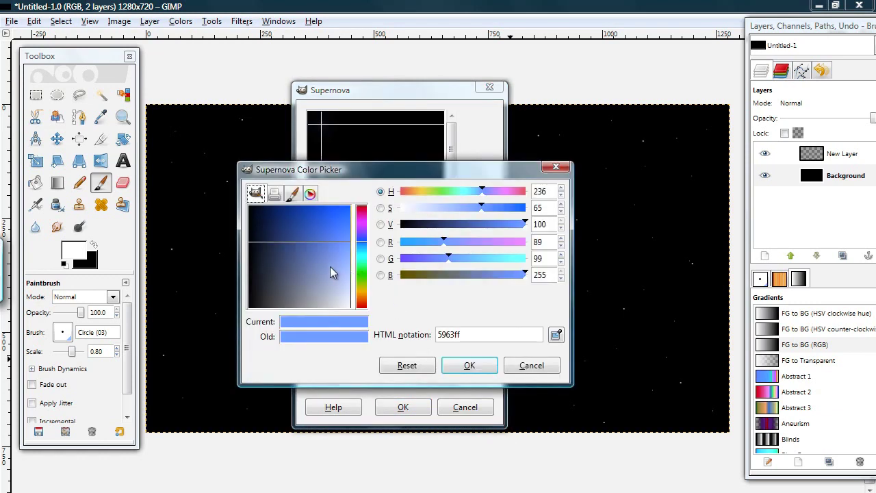
{"action": "mouse_move", "coordinate": [334, 271]}
{"action": "left_mouse_down"}
{"action": "mouse_move", "coordinate": [353, 279]}
{"action": "mouse_move", "coordinate": [342, 274]}
{"action": "left_mouse_up"}
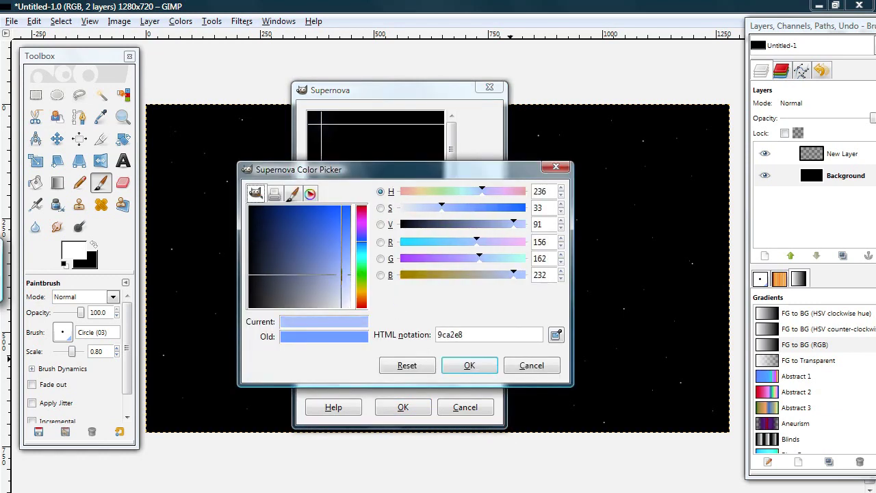
{"action": "left_click", "coordinate": [465, 364]}
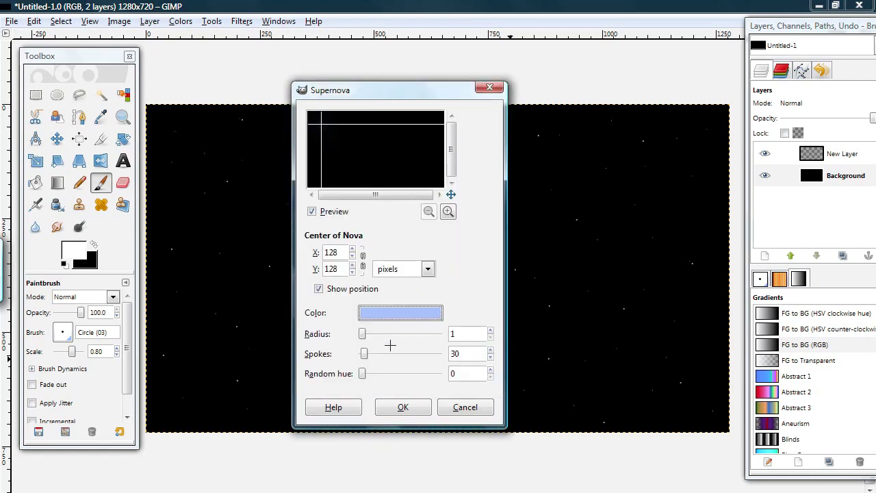
{"action": "left_click", "coordinate": [331, 152]}
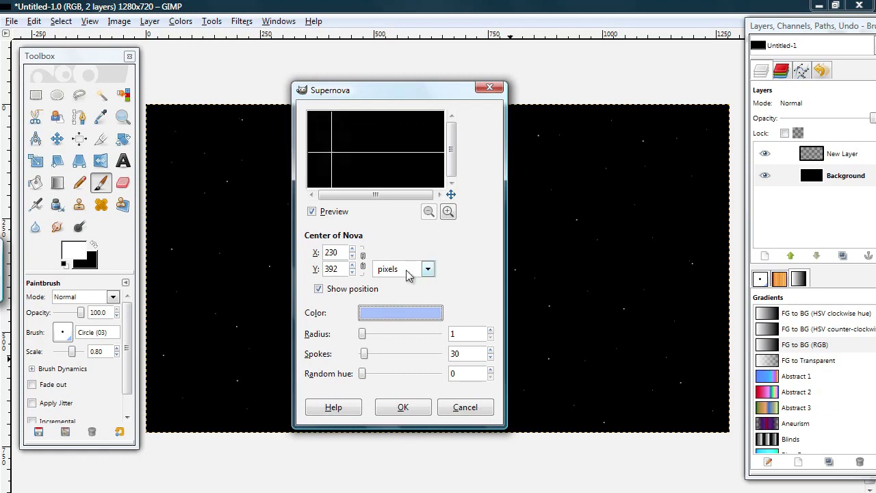
{"action": "left_click", "coordinate": [404, 408]}
{"action": "right_click", "coordinate": [407, 244]}
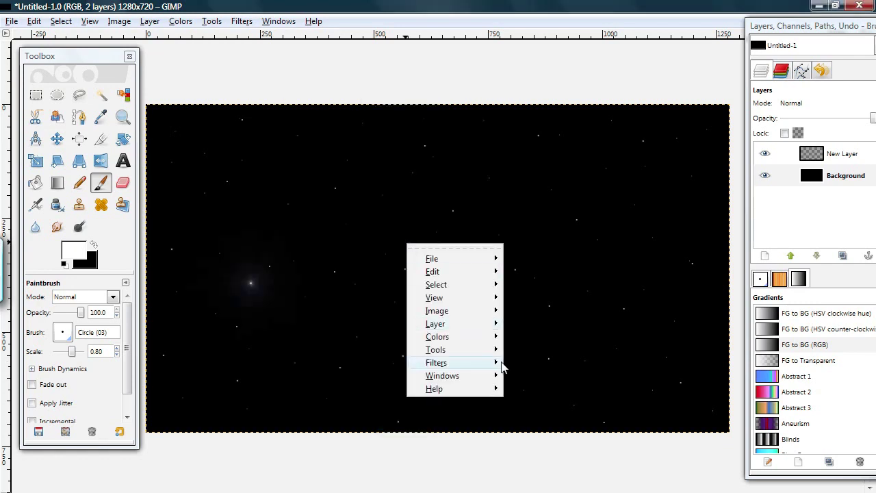
Re-show Supernova and render a nova centred at 953, 128 in the upper right
{"action": "mouse_move", "coordinate": [500, 370]}
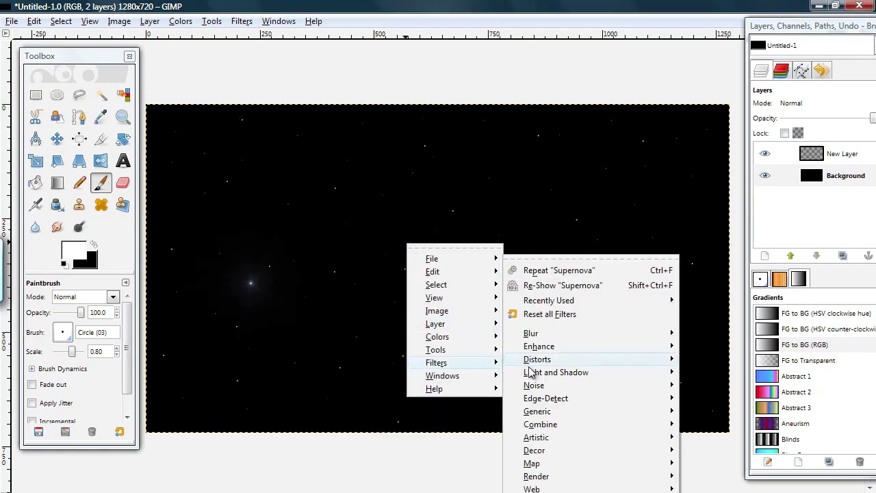
{"action": "left_click", "coordinate": [560, 284]}
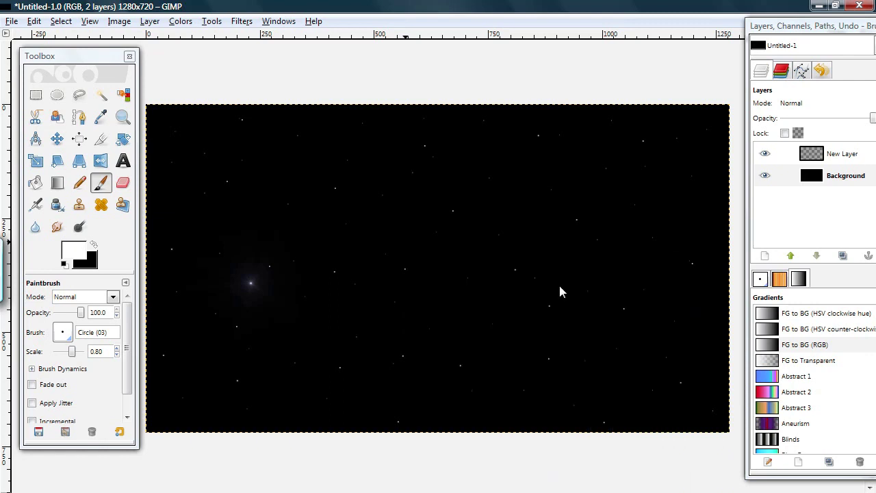
{"action": "left_click", "coordinate": [196, 123]}
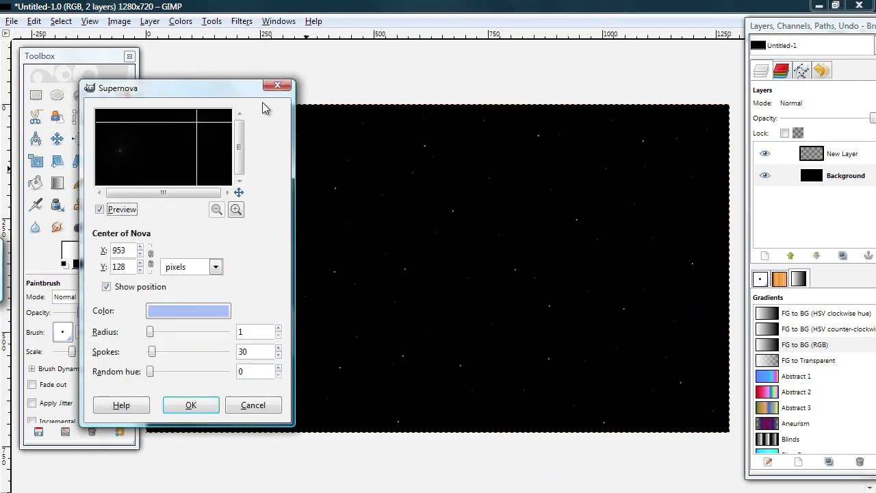
{"action": "left_click", "coordinate": [192, 409]}
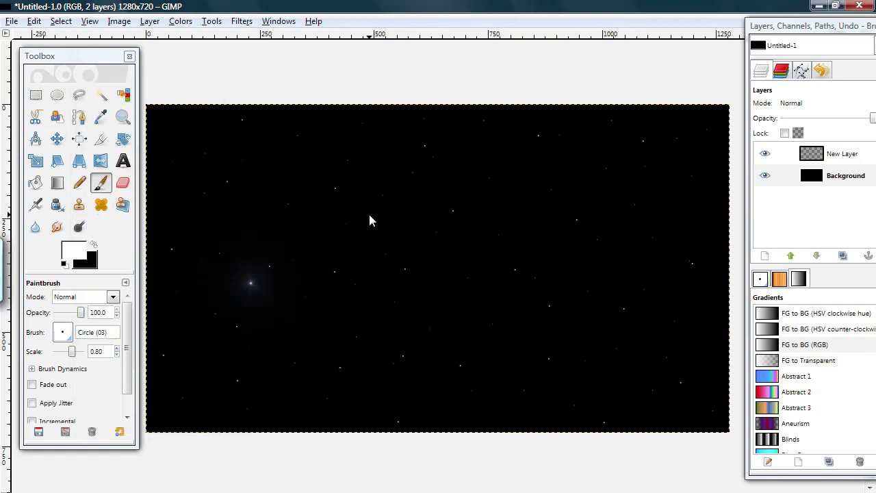
Re-show Supernova again and render a nova centred at 1139, 533 toward the lower right
{"action": "right_click", "coordinate": [369, 213]}
{"action": "mouse_move", "coordinate": [424, 338]}
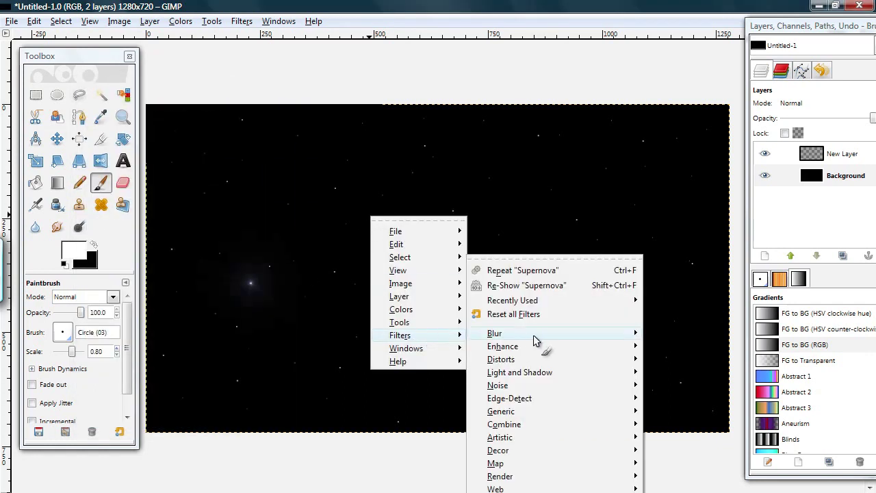
{"action": "left_click", "coordinate": [529, 285]}
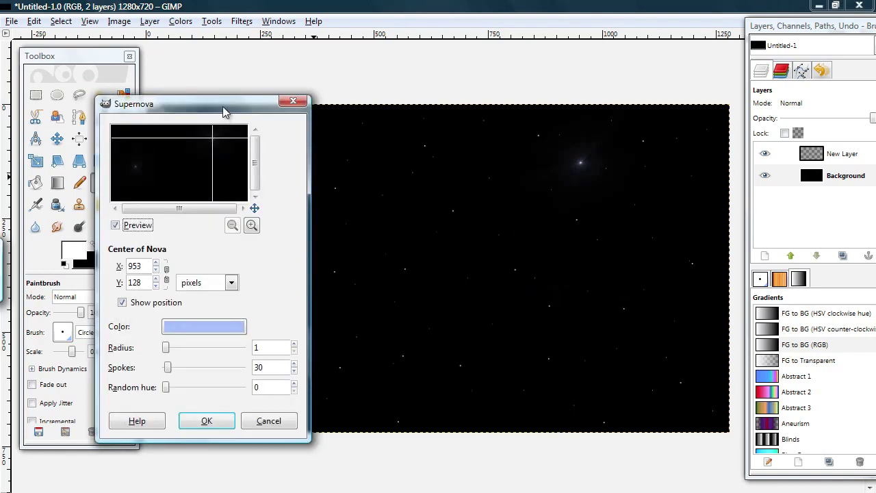
{"action": "left_click_drag", "start_coordinate": [224, 111], "coordinate": [432, 92]}
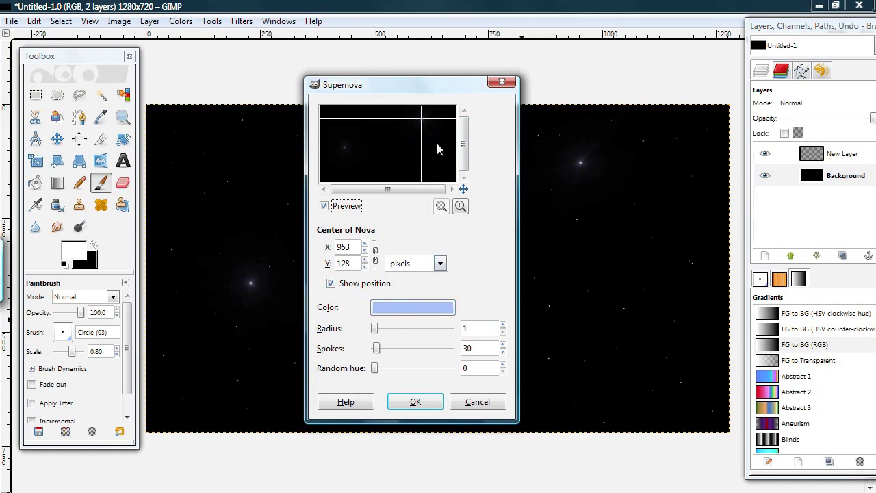
{"action": "left_click", "coordinate": [441, 162]}
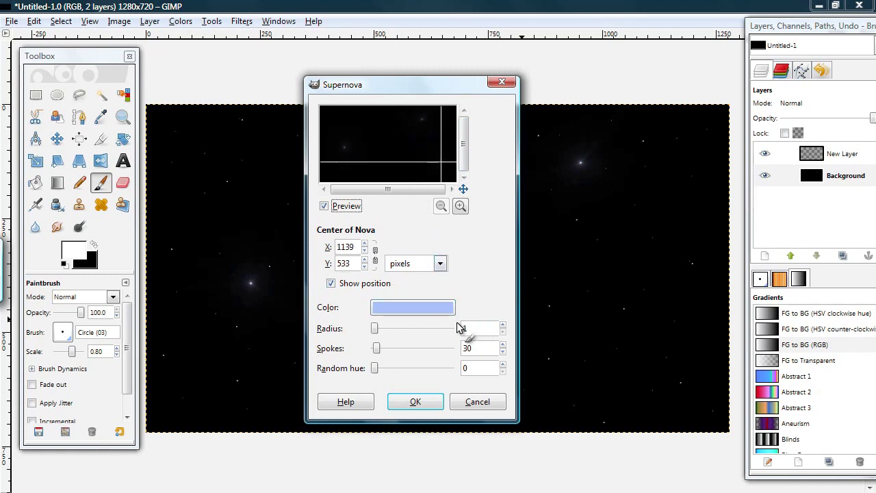
{"action": "left_click", "coordinate": [418, 401]}
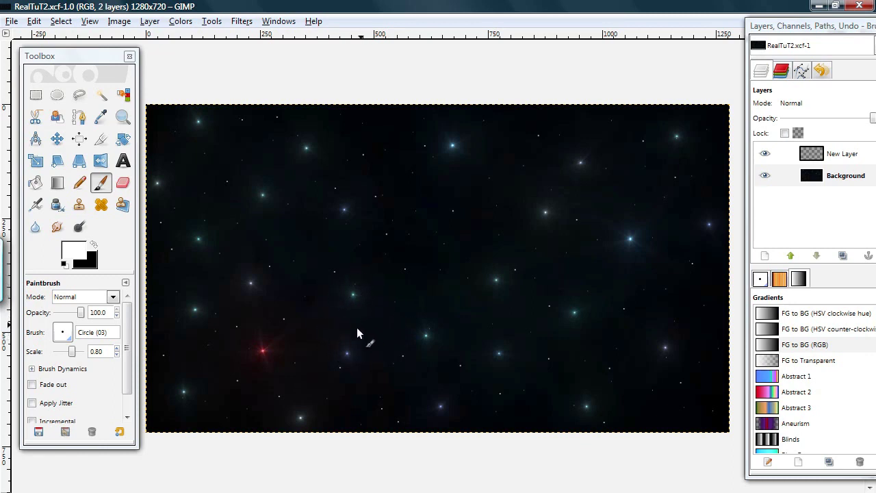
Open the Colors menu for adjusting the starfield
{"action": "left_click", "coordinate": [180, 22]}
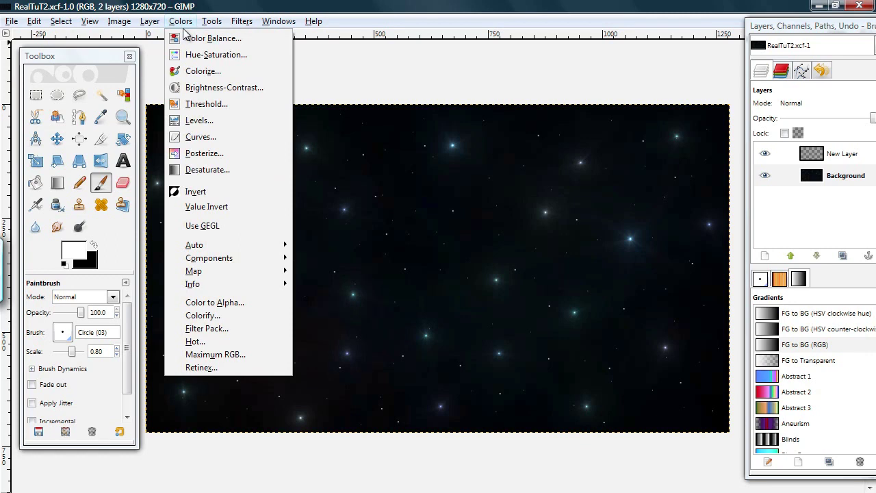
Apply Brightness-Contrast with contrast 2 and brightness 0 to the Background
{"action": "left_click", "coordinate": [225, 91]}
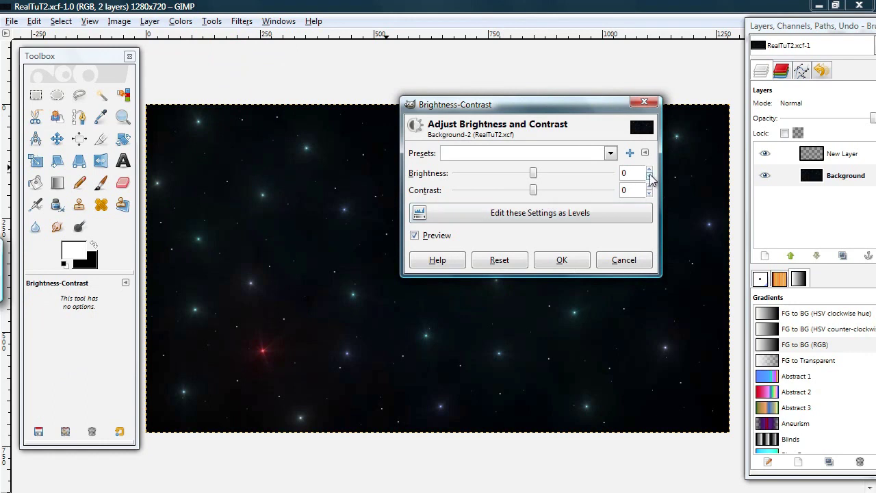
{"action": "left_click", "coordinate": [649, 187]}
{"action": "left_click", "coordinate": [650, 186]}
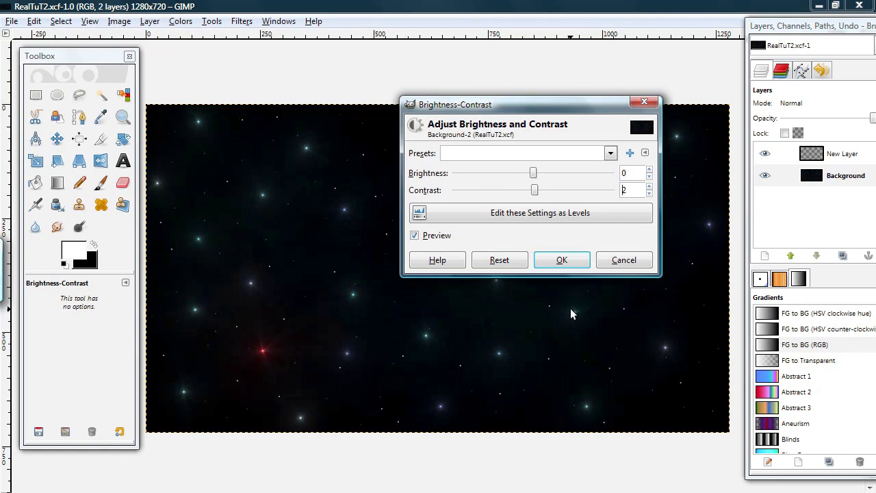
{"action": "left_click", "coordinate": [562, 261]}
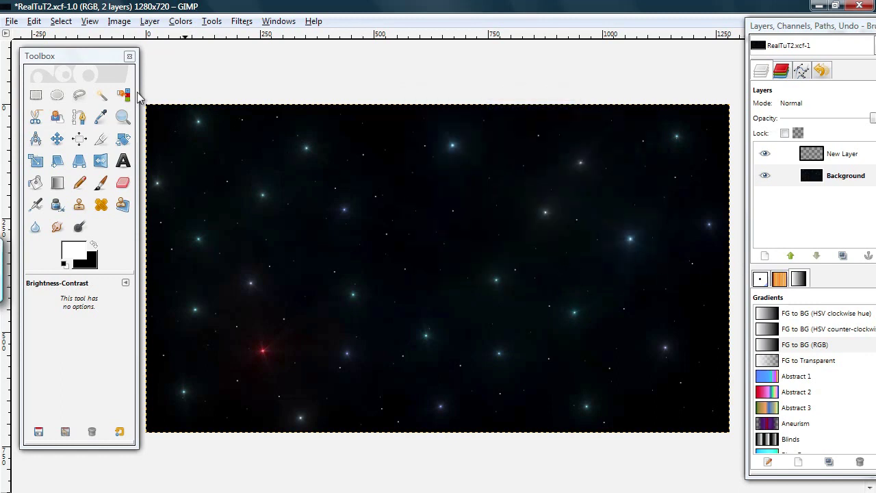
Draw a 1:1 fixed-aspect ellipse selection and move it to position 458, 144
{"action": "left_click", "coordinate": [57, 95]}
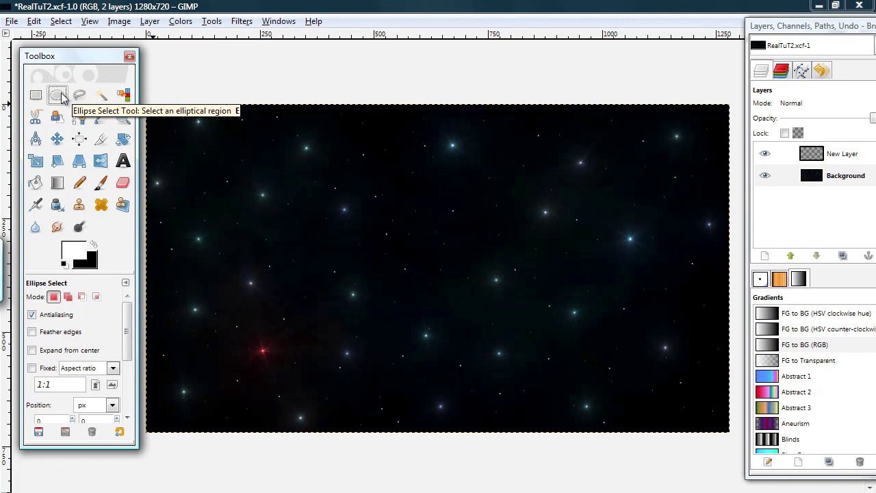
{"action": "left_click", "coordinate": [32, 369]}
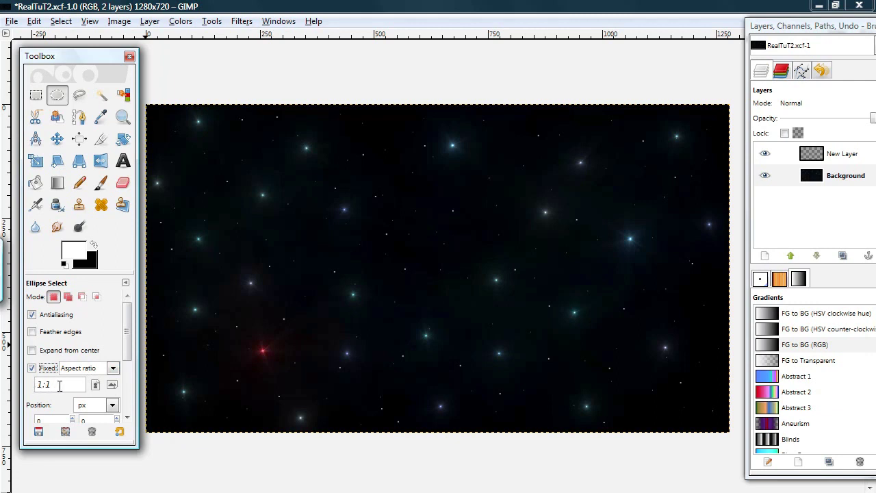
{"action": "left_click", "coordinate": [321, 163]}
{"action": "left_click_drag", "start_coordinate": [321, 163], "coordinate": [435, 266]}
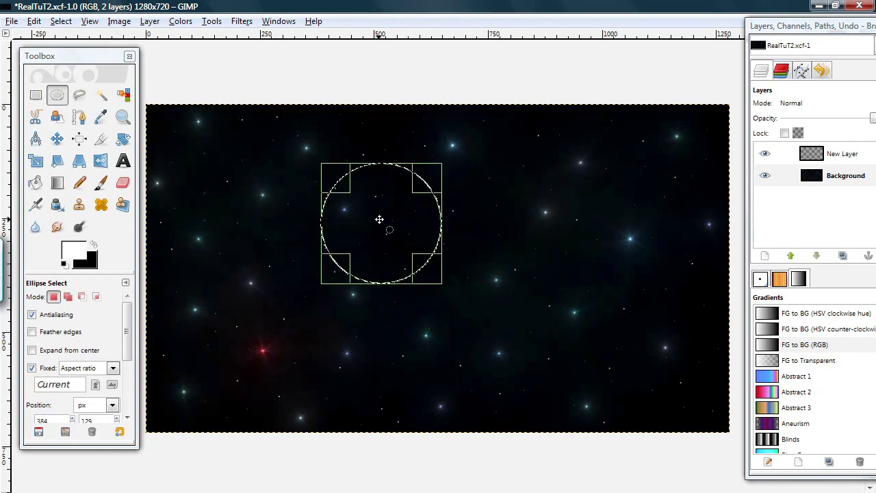
{"action": "left_click_drag", "start_coordinate": [379, 219], "coordinate": [413, 224]}
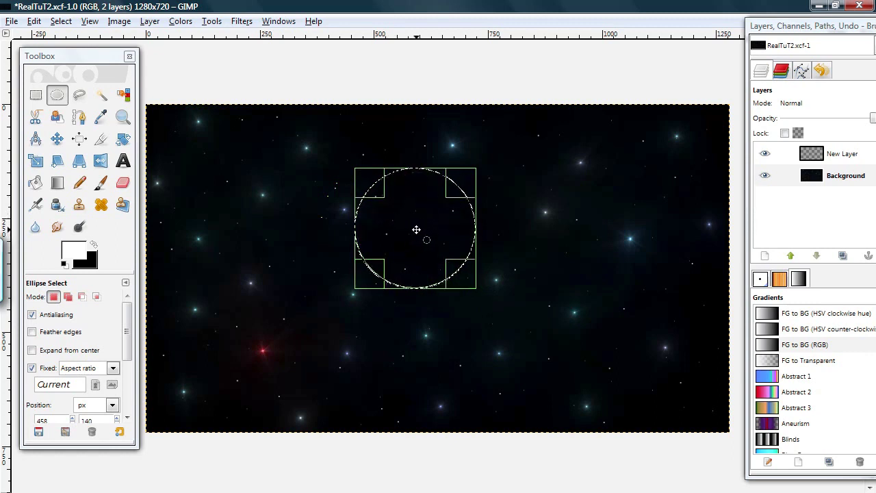
{"action": "mouse_move", "coordinate": [416, 229]}
{"action": "left_mouse_down"}
{"action": "mouse_move", "coordinate": [385, 228]}
{"action": "mouse_move", "coordinate": [351, 248]}
{"action": "mouse_move", "coordinate": [426, 219]}
{"action": "mouse_move", "coordinate": [416, 231]}
{"action": "left_mouse_up"}
Open Filters > Render > Sphere Designer and select its Solid texture layer
{"action": "right_click", "coordinate": [532, 238]}
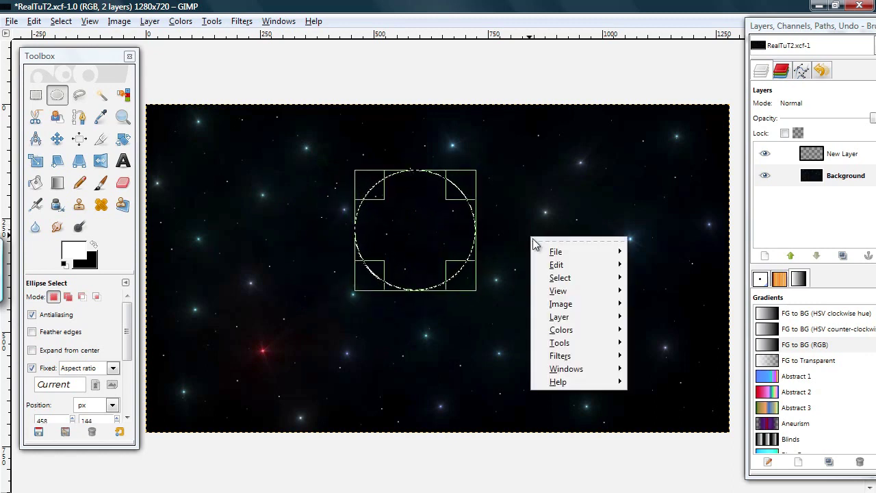
{"action": "mouse_move", "coordinate": [575, 355]}
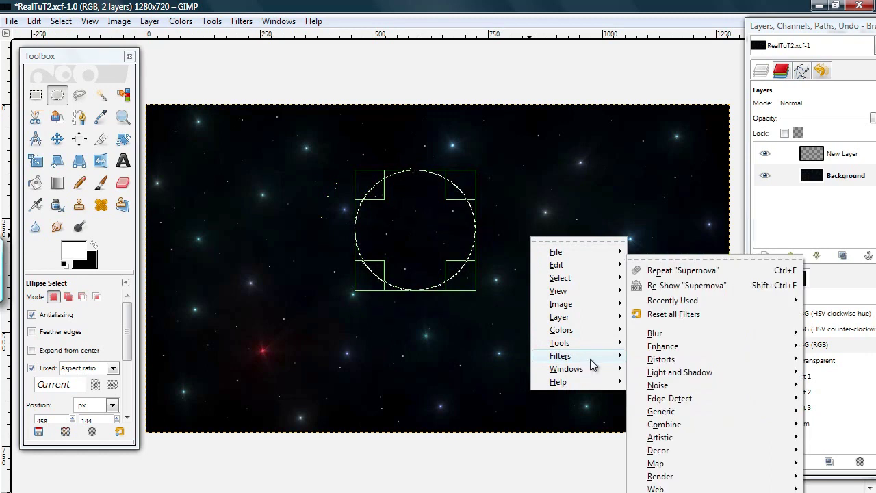
{"action": "mouse_move", "coordinate": [646, 478]}
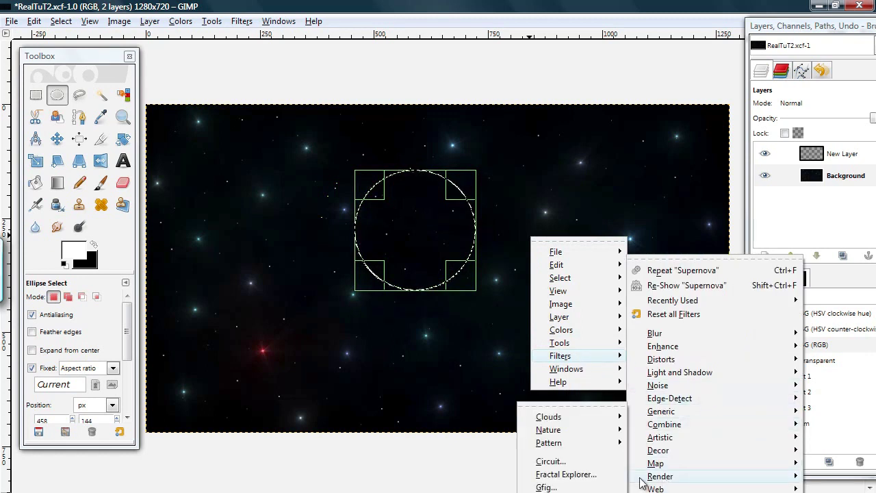
{"action": "left_click", "coordinate": [554, 492]}
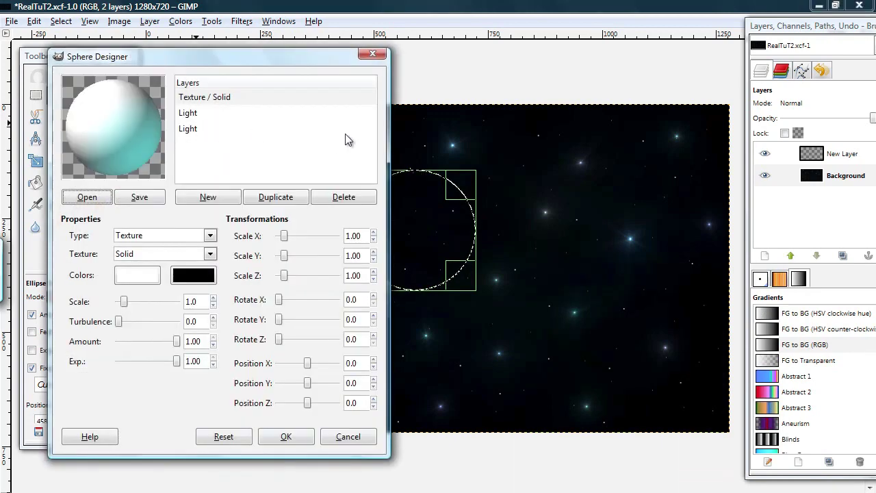
{"action": "left_click_drag", "start_coordinate": [236, 55], "coordinate": [679, 68]}
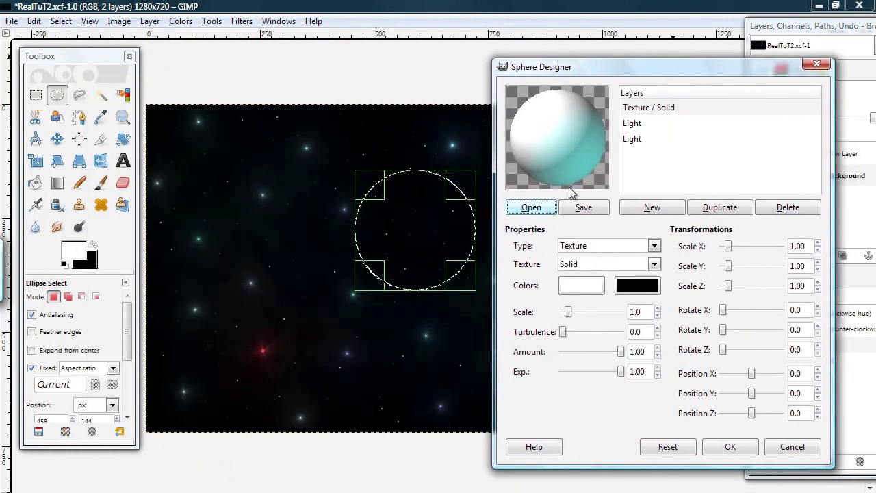
{"action": "left_click", "coordinate": [639, 114]}
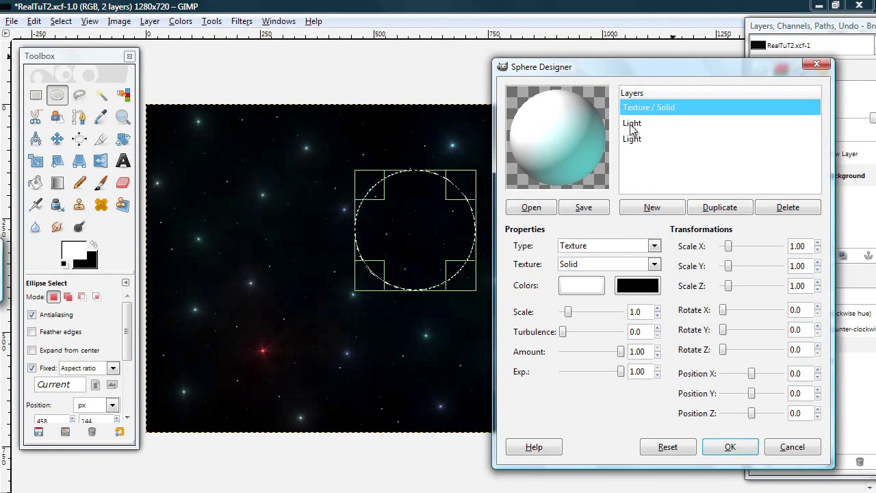
{"action": "left_click", "coordinate": [635, 126]}
{"action": "left_click", "coordinate": [637, 139]}
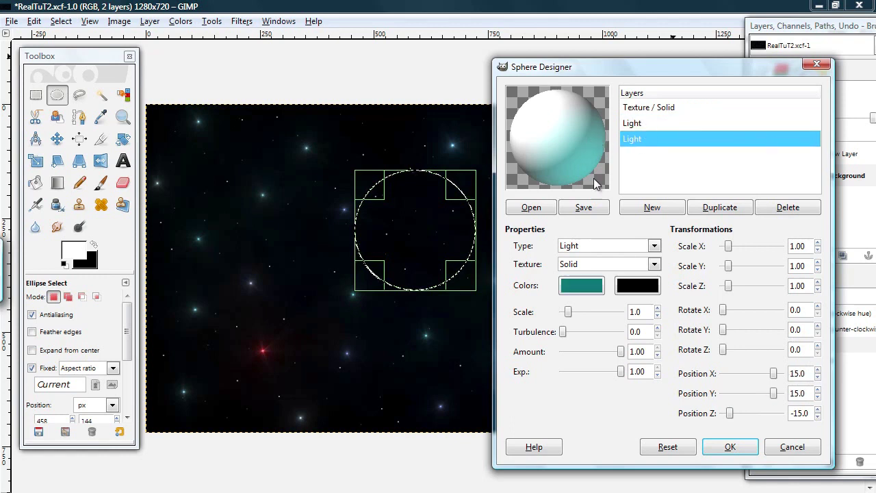
{"action": "left_click", "coordinate": [635, 125]}
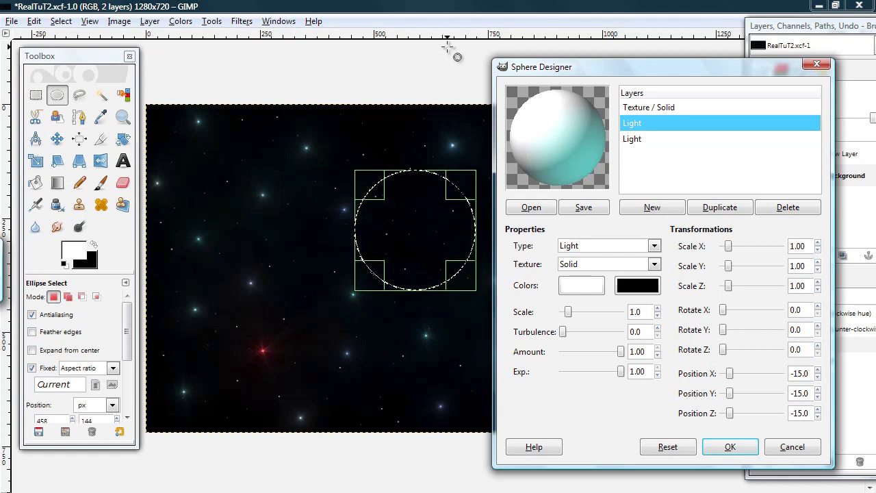
{"action": "left_click", "coordinate": [632, 138]}
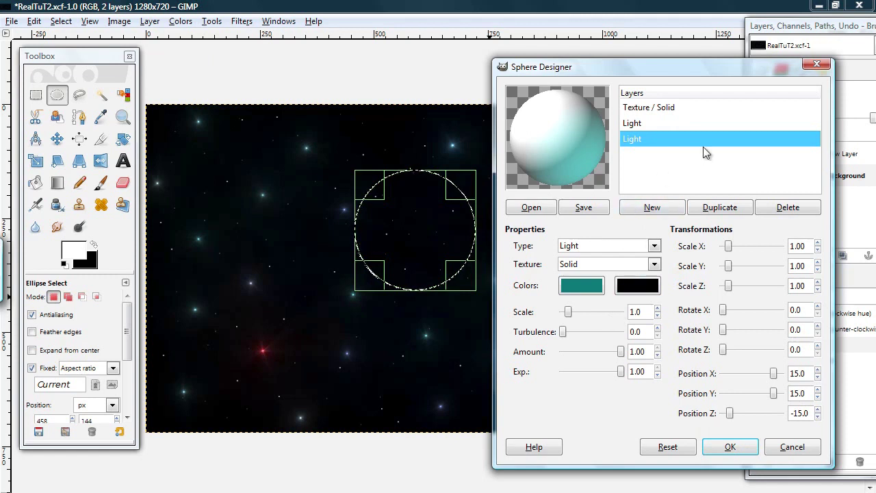
{"action": "left_click", "coordinate": [670, 109]}
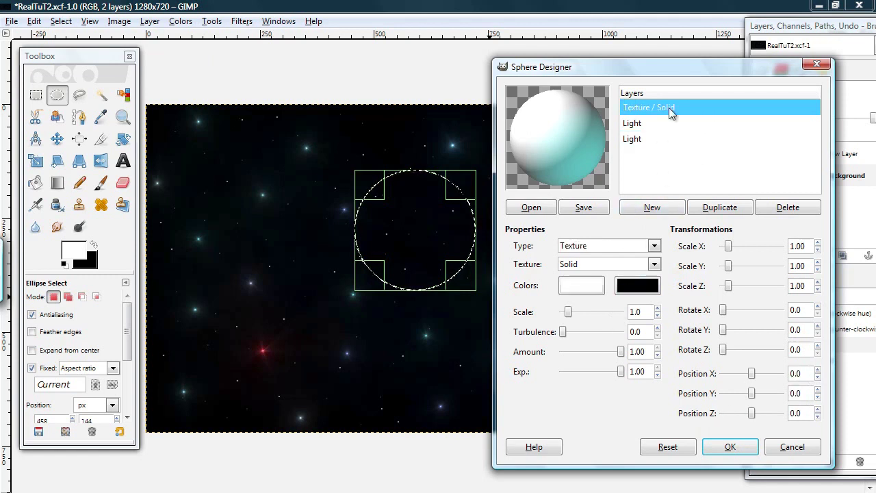
Give the moon sphere a Noise texture and raise its turbulence to 1.0
{"action": "left_click", "coordinate": [593, 266]}
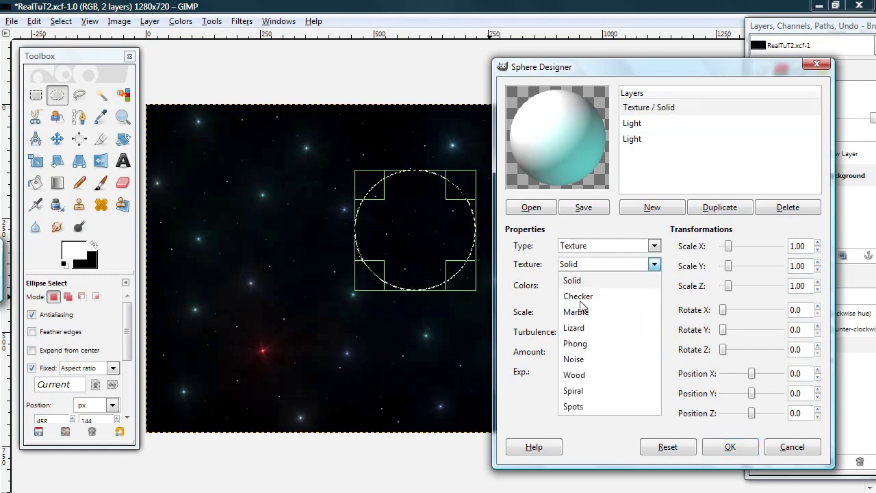
{"action": "left_click", "coordinate": [581, 361]}
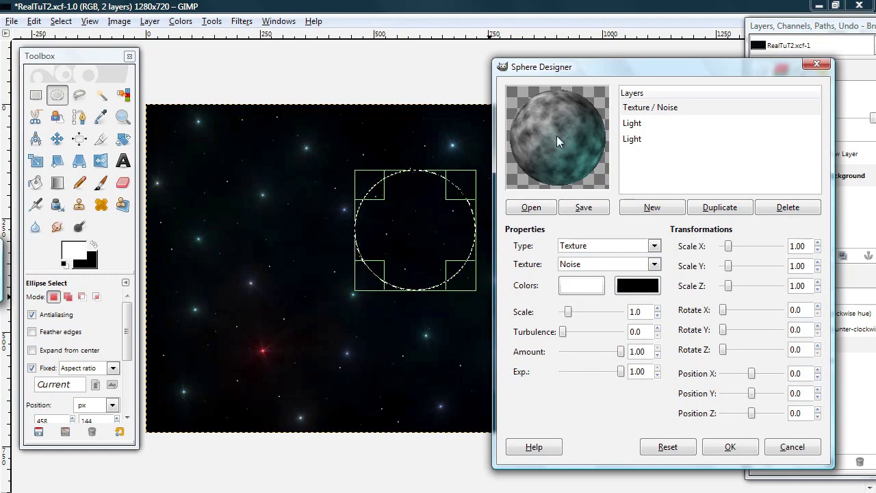
{"action": "left_click", "coordinate": [658, 330]}
{"action": "left_click", "coordinate": [658, 330]}
{"action": "left_click", "coordinate": [658, 330]}
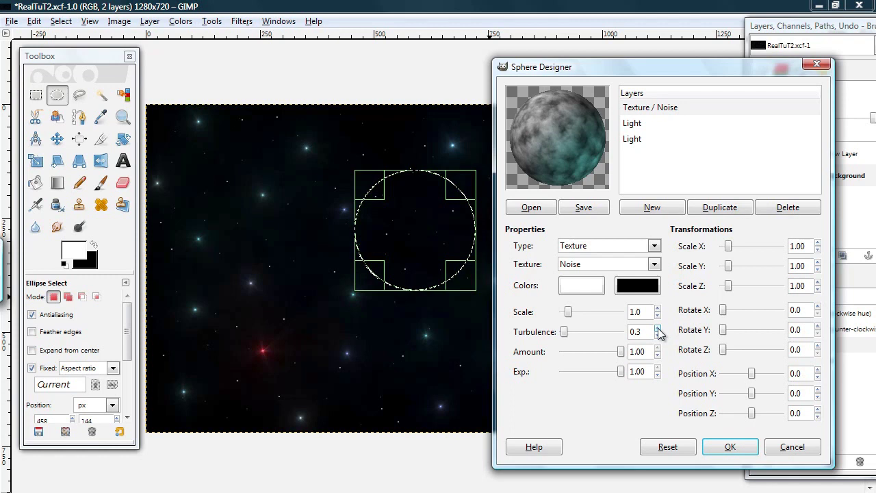
{"action": "left_click", "coordinate": [658, 328]}
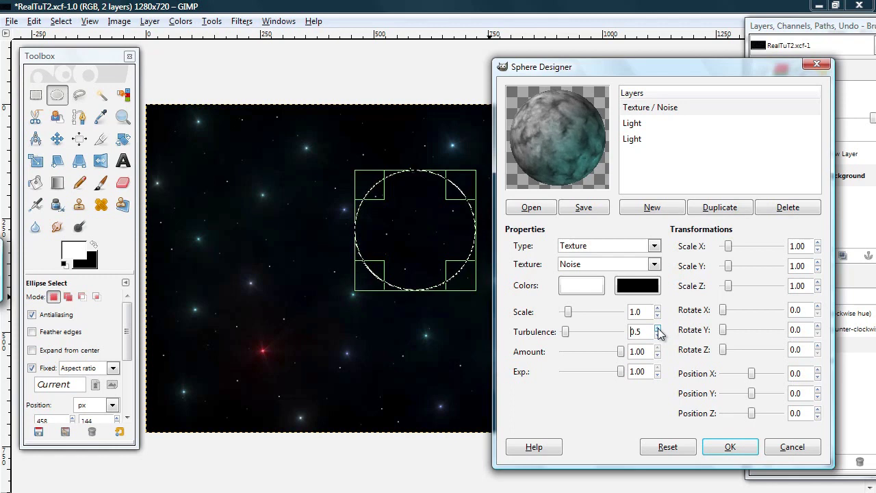
{"action": "left_click", "coordinate": [658, 329]}
{"action": "left_click", "coordinate": [658, 330]}
{"action": "left_click", "coordinate": [659, 329]}
{"action": "left_click", "coordinate": [659, 329]}
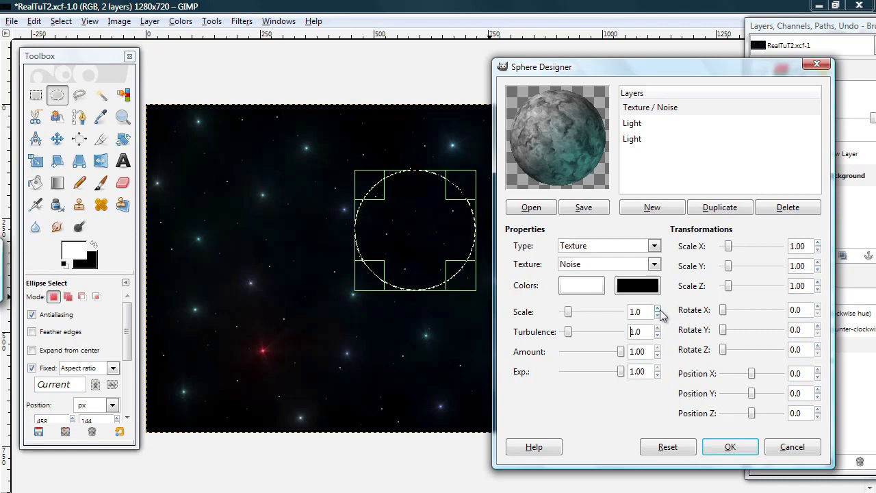
Raise the noise texture scale to 1.5 and add a new texture layer
{"action": "left_click", "coordinate": [658, 309]}
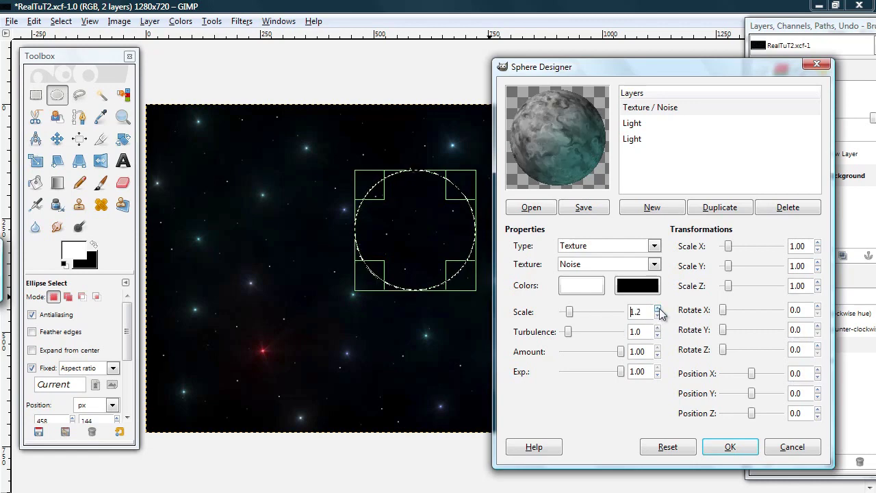
{"action": "left_click", "coordinate": [658, 309]}
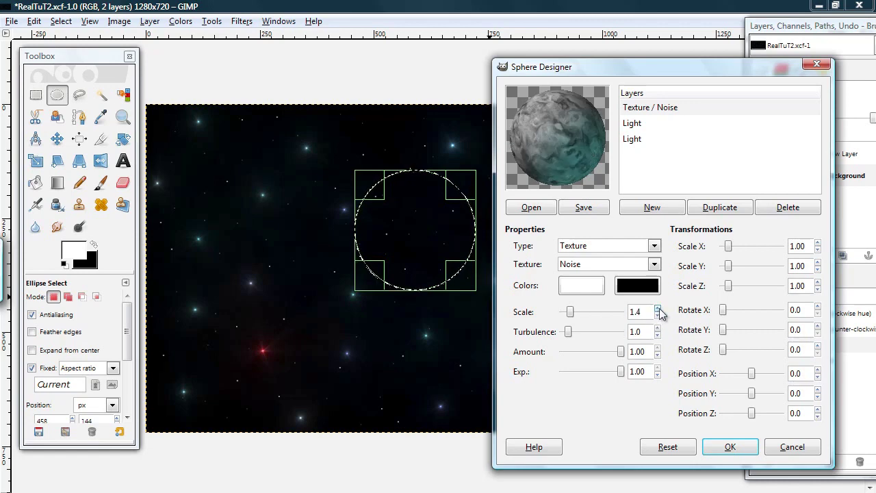
{"action": "left_click", "coordinate": [658, 309]}
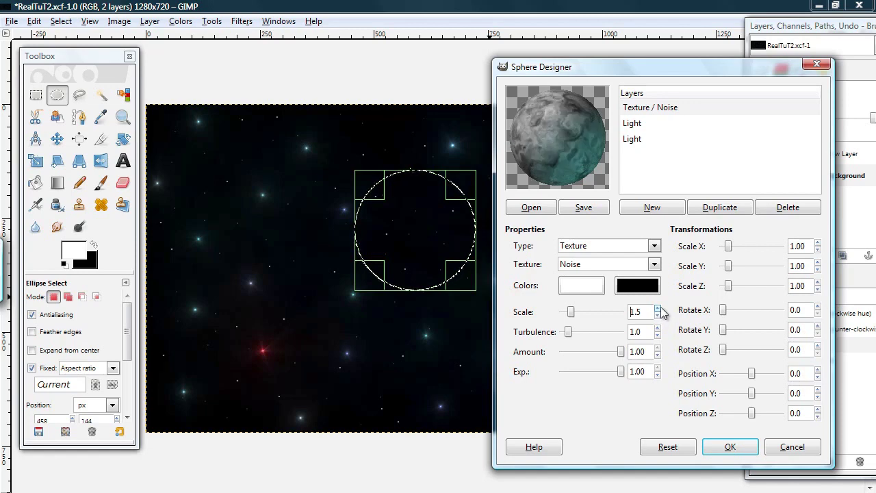
{"action": "left_click", "coordinate": [637, 214]}
Make the new fourth layer a Bump map with a Noise texture at turbulence 7.2
{"action": "left_click", "coordinate": [650, 155]}
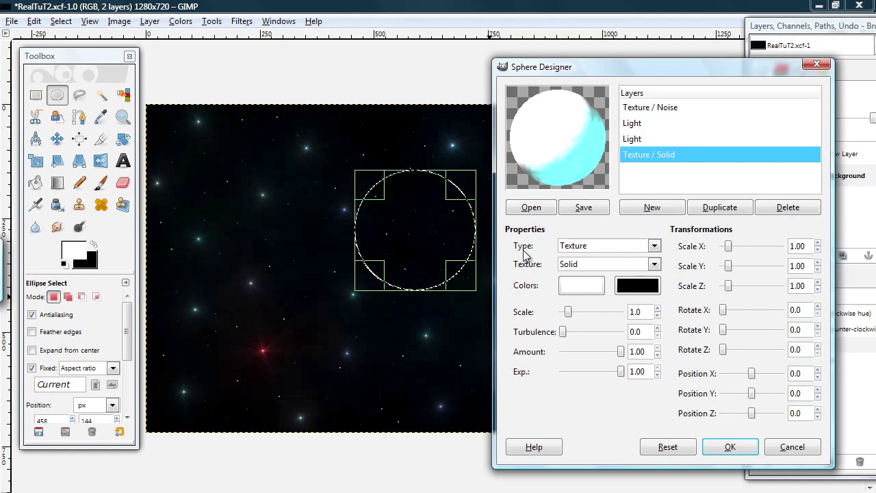
{"action": "left_click", "coordinate": [612, 245]}
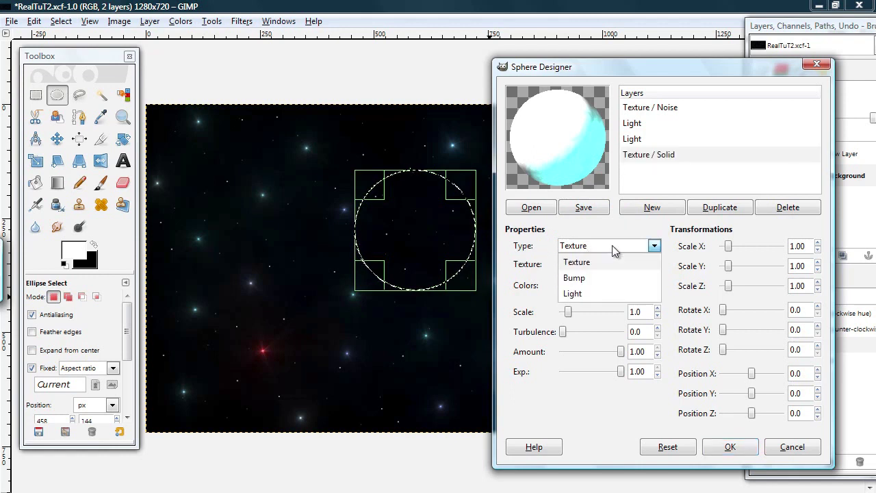
{"action": "left_click", "coordinate": [585, 278]}
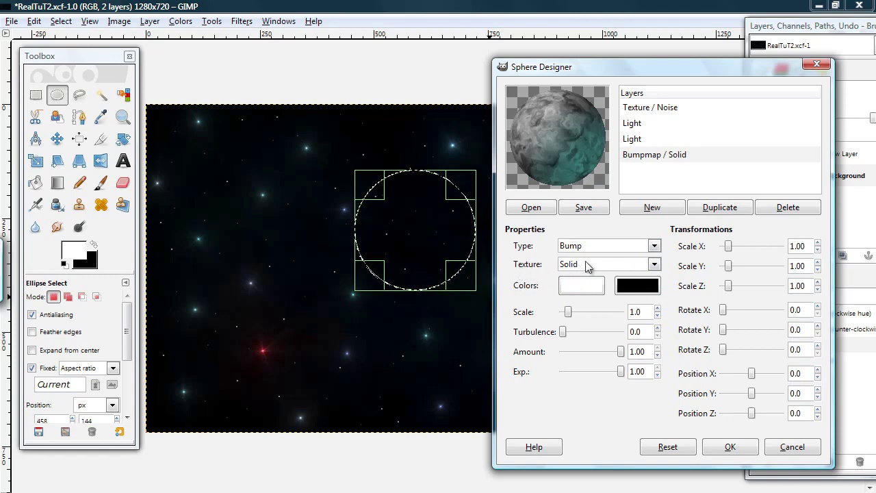
{"action": "left_click", "coordinate": [593, 262]}
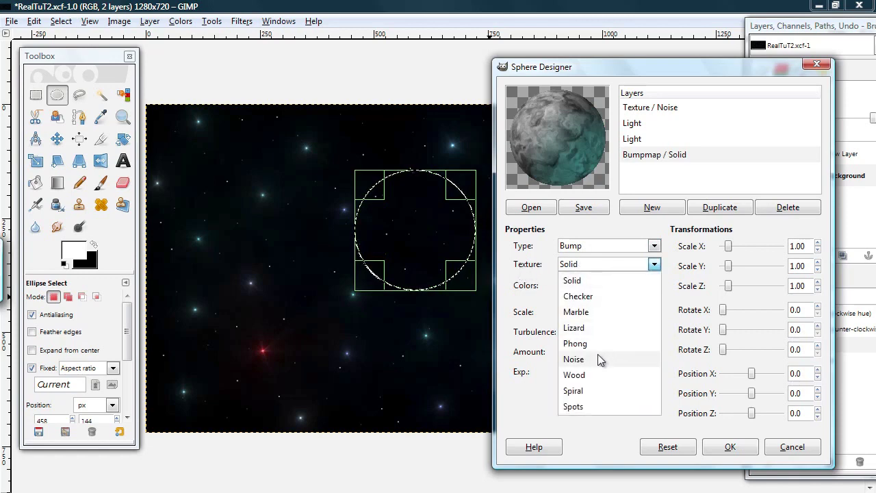
{"action": "left_click", "coordinate": [573, 359]}
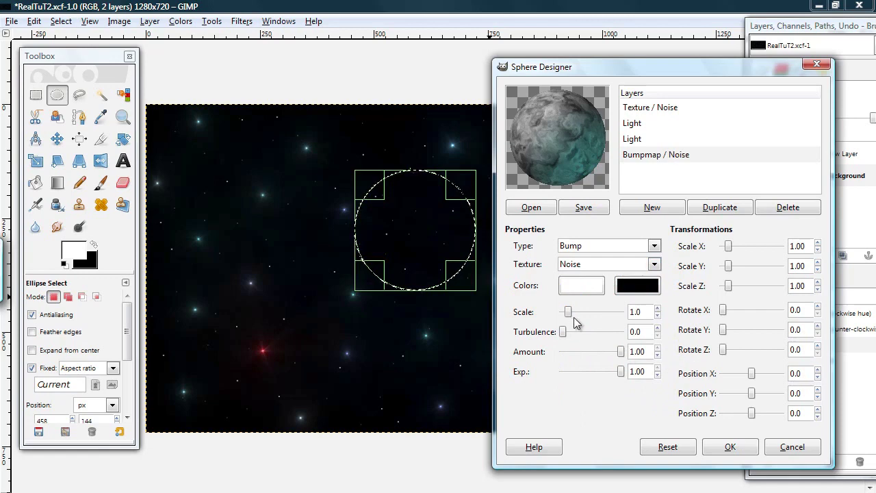
{"action": "left_click_drag", "start_coordinate": [562, 332], "coordinate": [604, 332]}
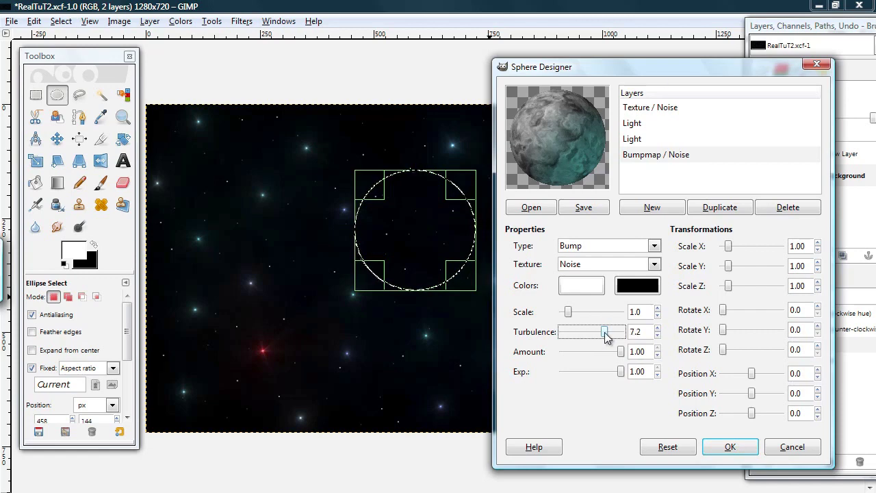
{"action": "mouse_move", "coordinate": [653, 72]}
{"action": "left_mouse_down"}
{"action": "mouse_move", "coordinate": [616, 58]}
{"action": "mouse_move", "coordinate": [674, 88]}
{"action": "mouse_move", "coordinate": [656, 80]}
{"action": "left_mouse_up"}
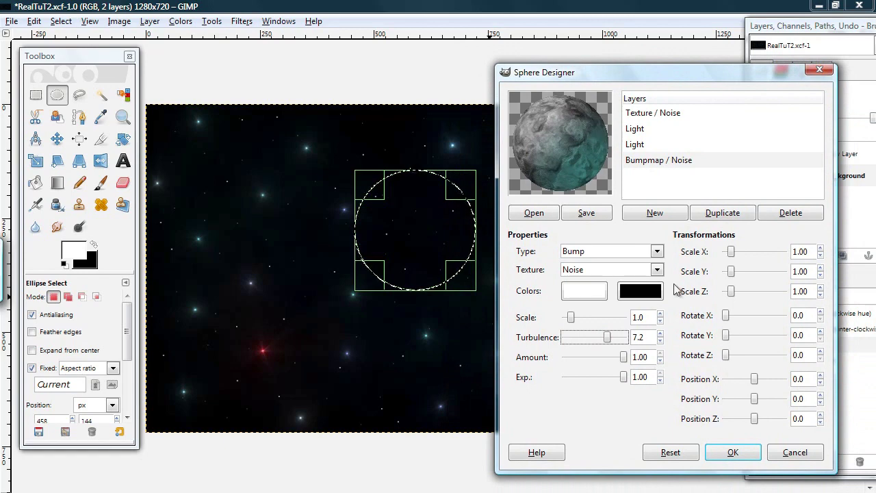
Set the Texture / Noise layer to turbulence 1.5 and scale 2.1, then render the sphere into the circle
{"action": "left_click", "coordinate": [674, 114]}
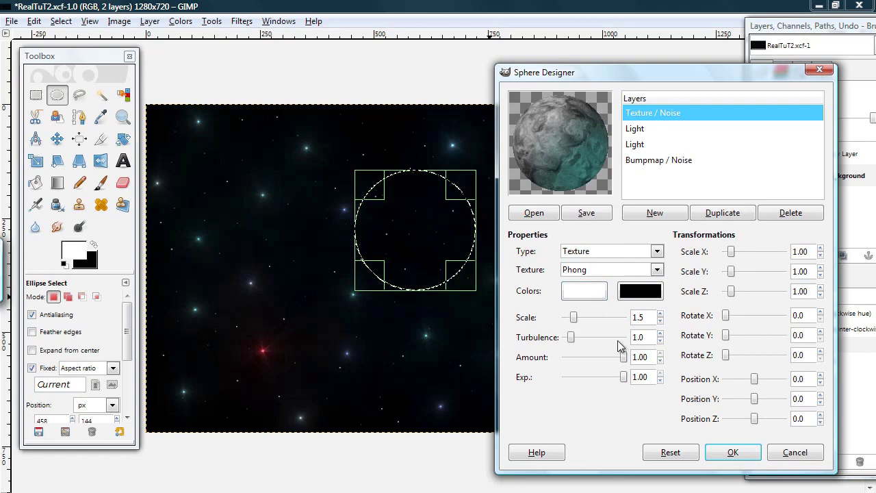
{"action": "left_click", "coordinate": [660, 335]}
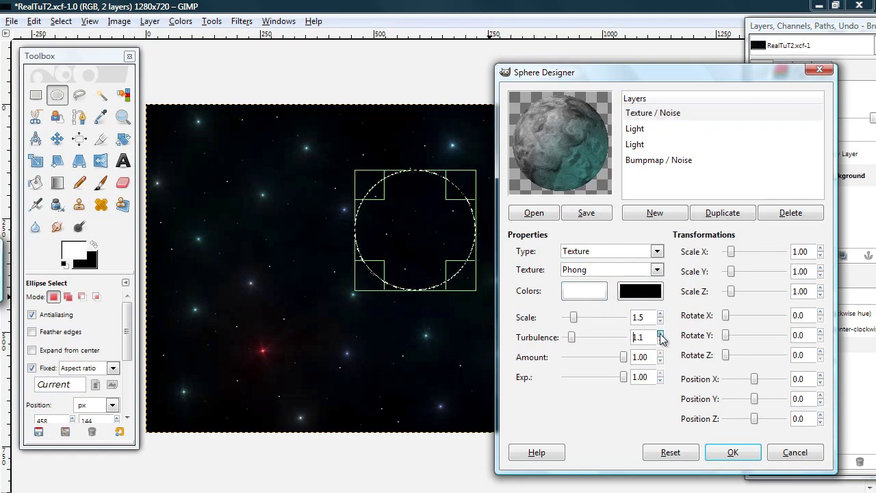
{"action": "left_click", "coordinate": [660, 334]}
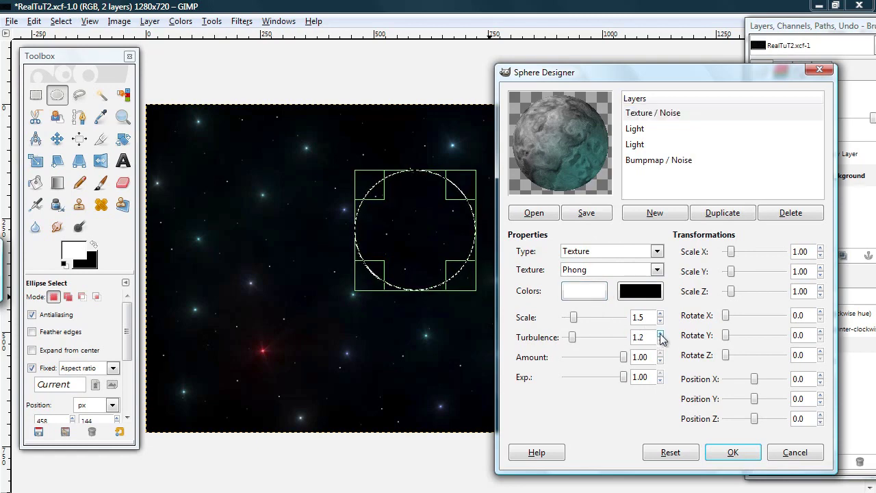
{"action": "left_click", "coordinate": [660, 334]}
{"action": "left_click", "coordinate": [660, 335]}
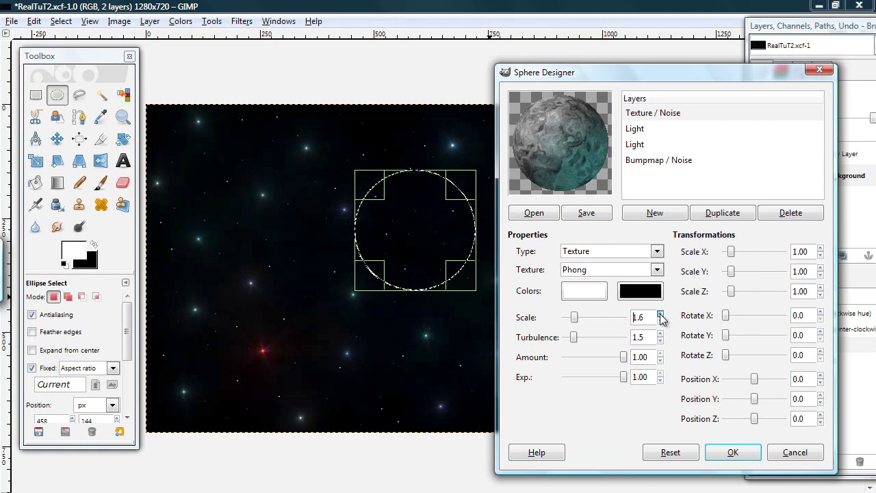
{"action": "left_click", "coordinate": [660, 314]}
{"action": "left_click", "coordinate": [660, 314]}
{"action": "left_click", "coordinate": [660, 314]}
{"action": "left_click", "coordinate": [660, 314]}
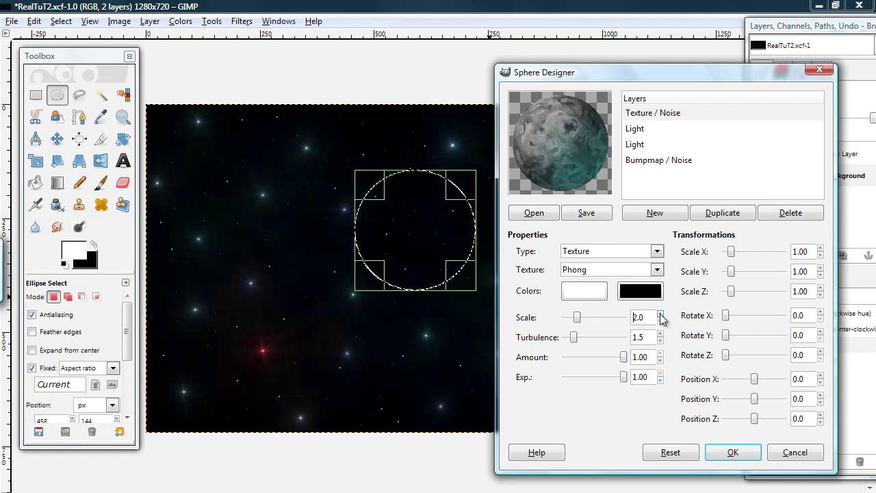
{"action": "left_click", "coordinate": [660, 314]}
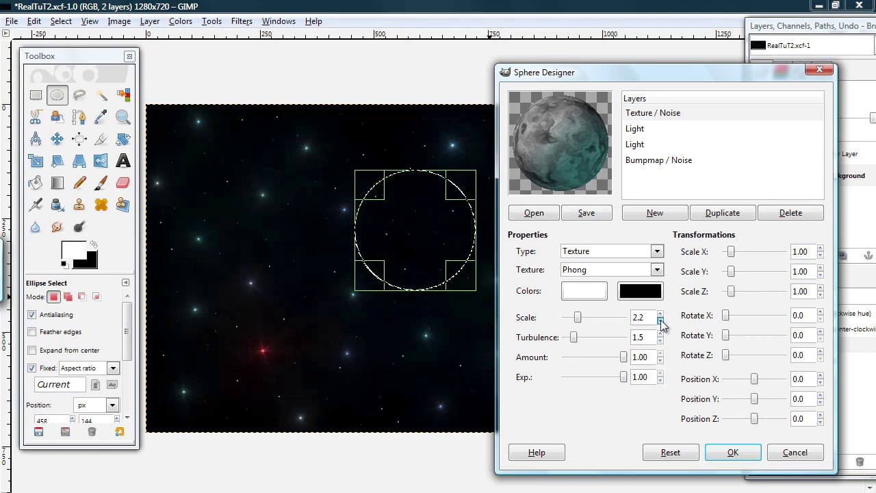
{"action": "left_click", "coordinate": [660, 320]}
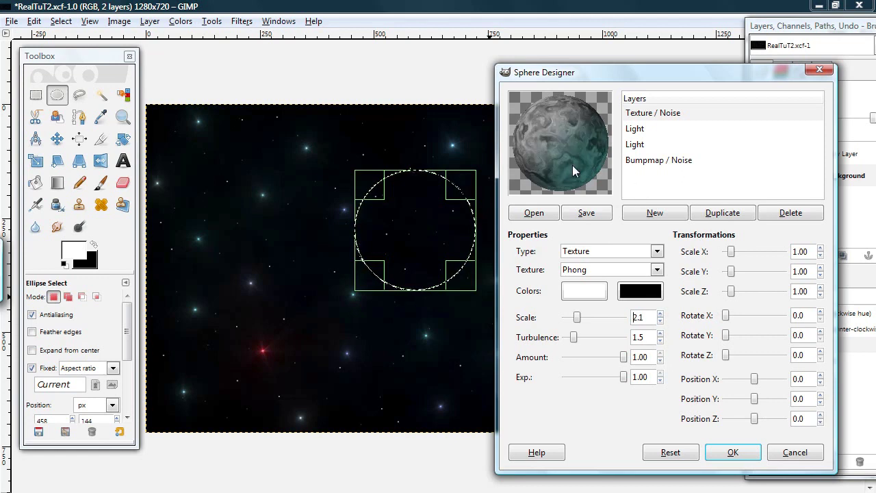
{"action": "left_click", "coordinate": [731, 453]}
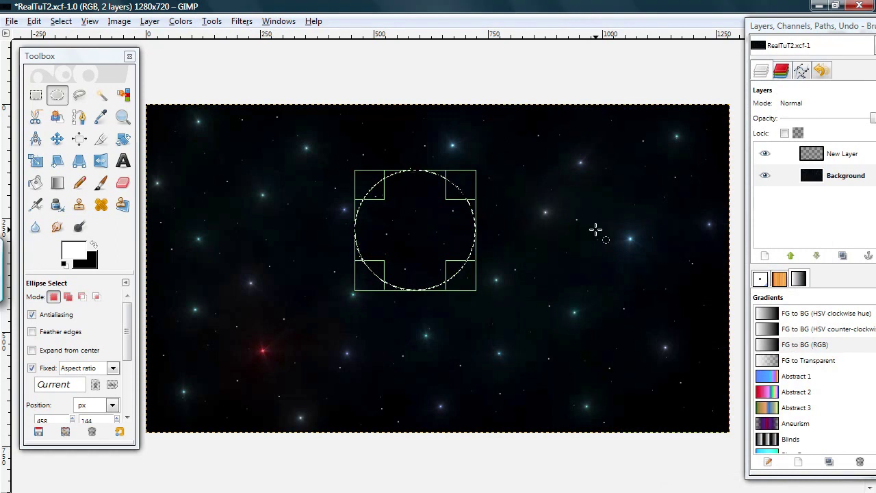
Clear the selection, then undo the moon render to restore the circle selection
{"action": "left_click", "coordinate": [59, 23]}
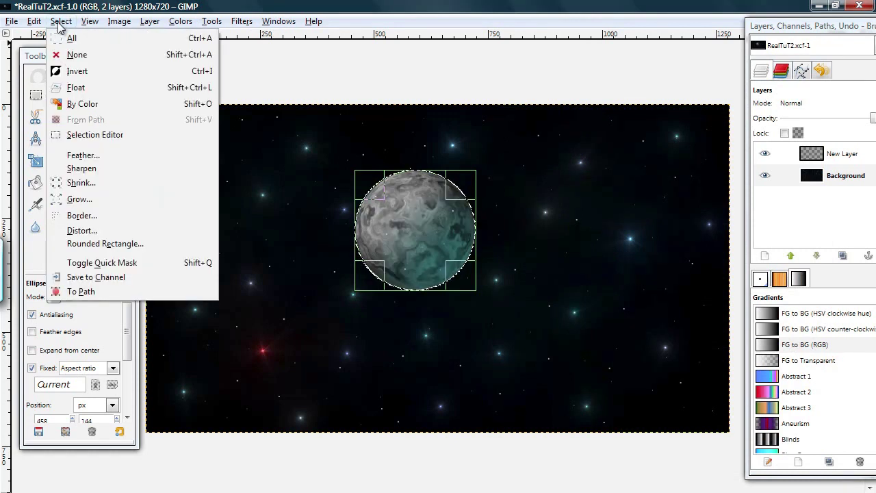
{"action": "left_click", "coordinate": [77, 55]}
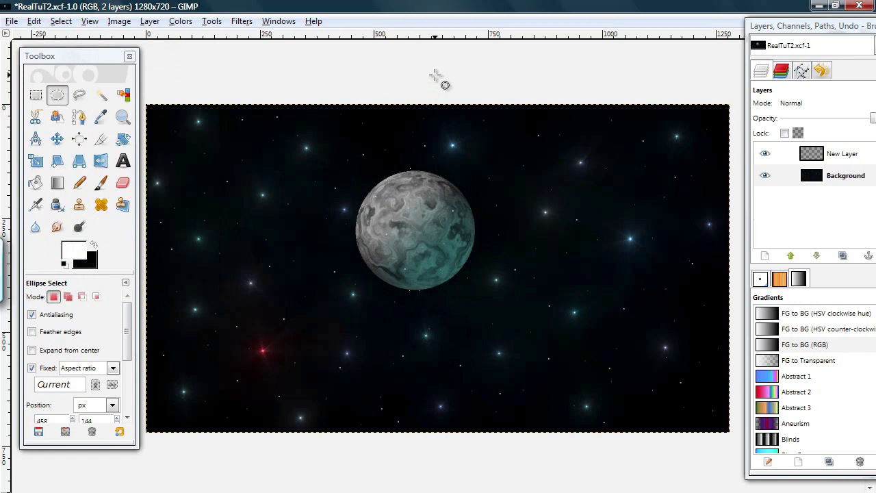
{"action": "key", "text": "ctrl"}
{"action": "key", "text": "ctrl"}
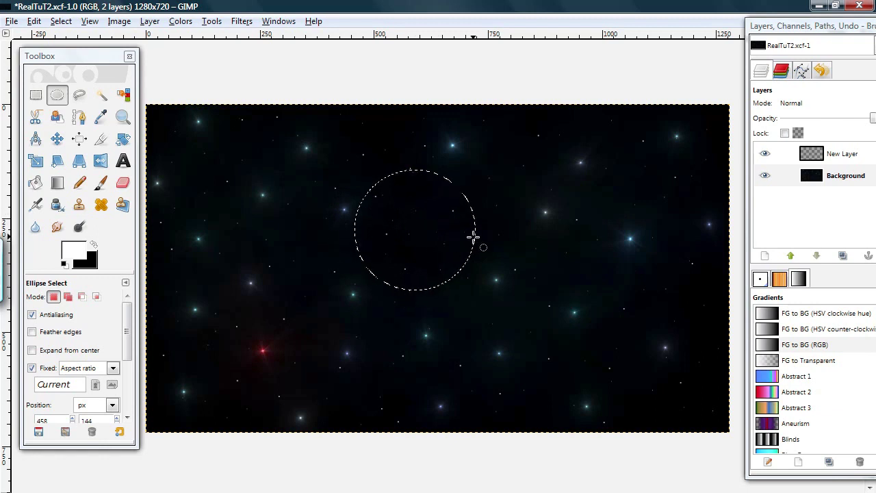
Add a transparent New Layer#1 and raise it to the top of the layer stack
{"action": "left_click", "coordinate": [765, 256]}
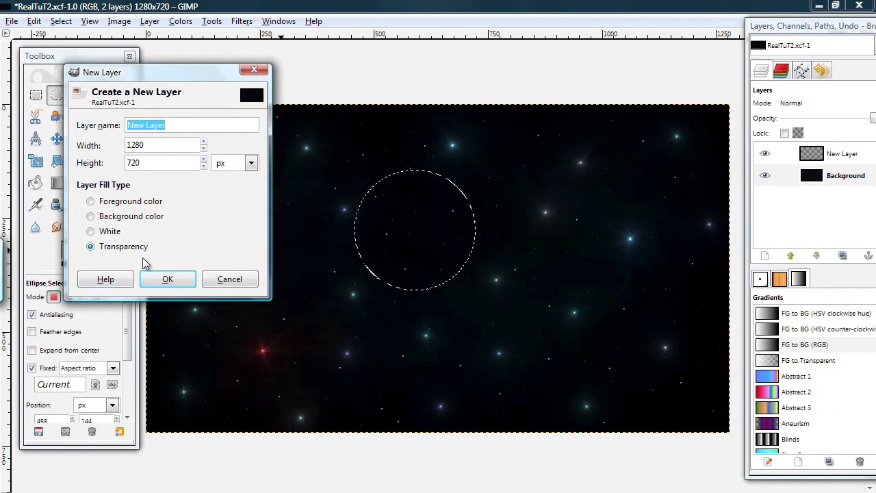
{"action": "left_click", "coordinate": [155, 281]}
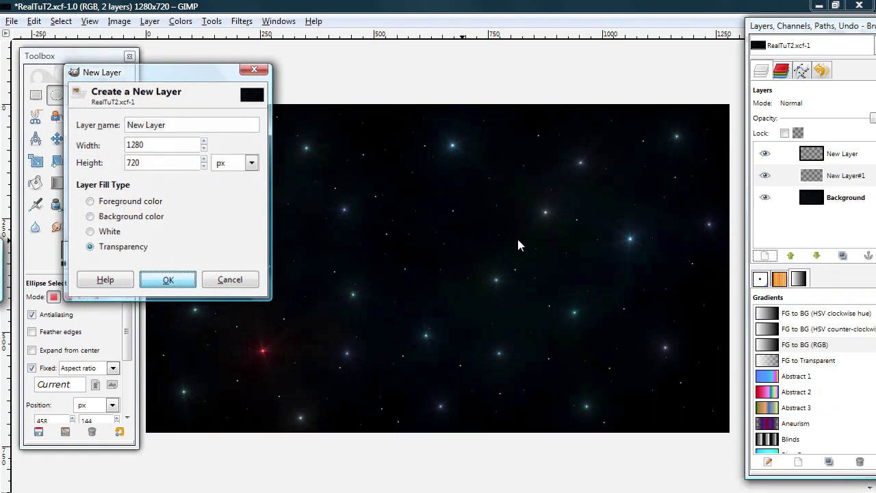
{"action": "left_click", "coordinate": [848, 177]}
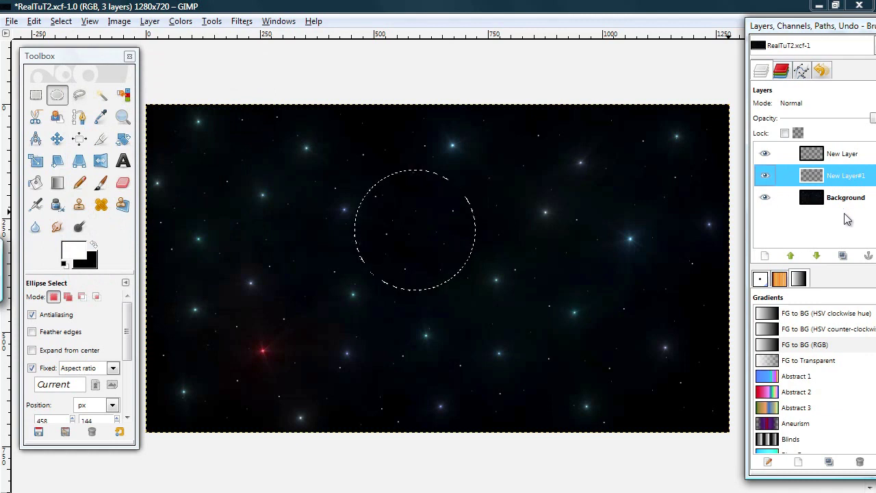
{"action": "left_click", "coordinate": [790, 255]}
{"action": "left_click", "coordinate": [847, 153]}
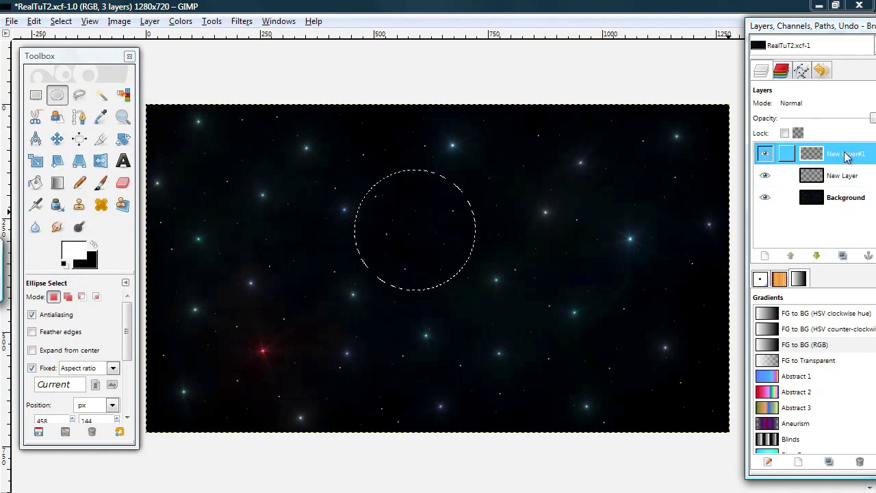
Re-render the same sphere design into the circle, then select none
{"action": "left_click", "coordinate": [242, 21]}
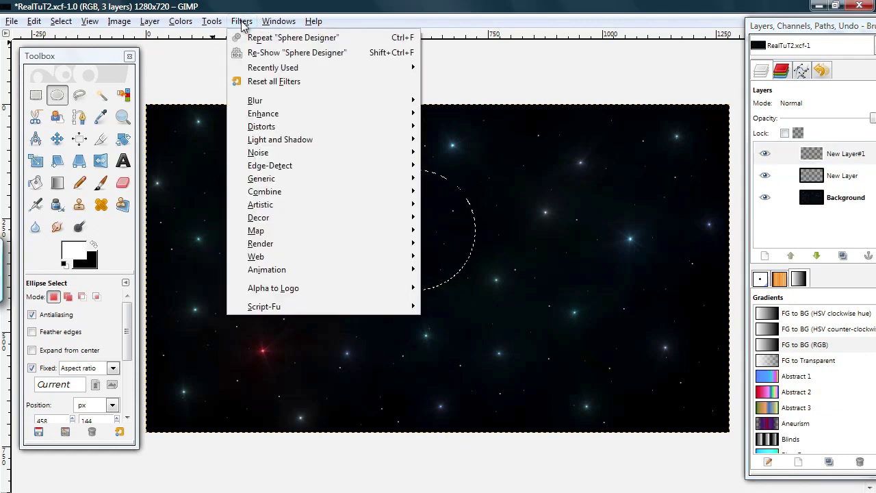
{"action": "left_click", "coordinate": [346, 39]}
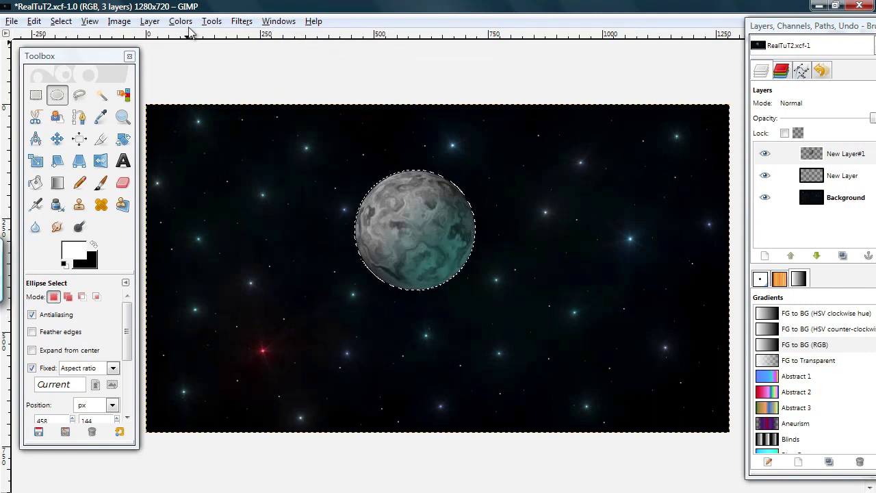
{"action": "left_click", "coordinate": [94, 22]}
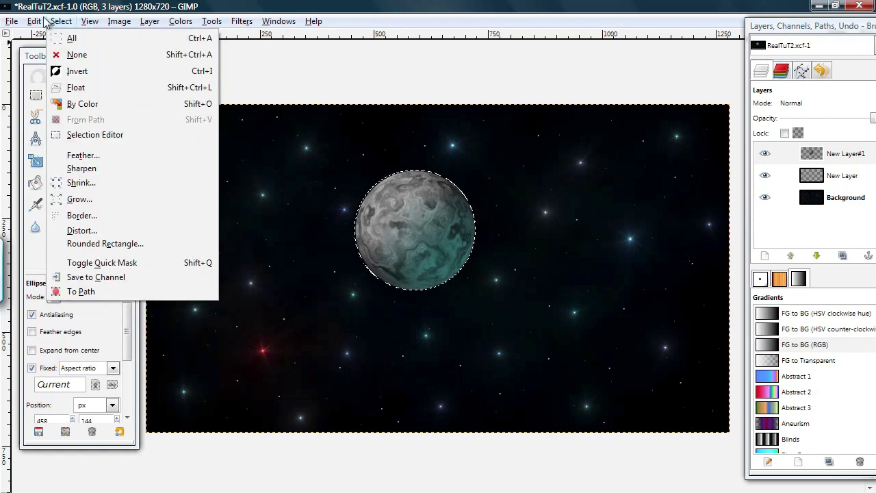
{"action": "mouse_move", "coordinate": [35, 21]}
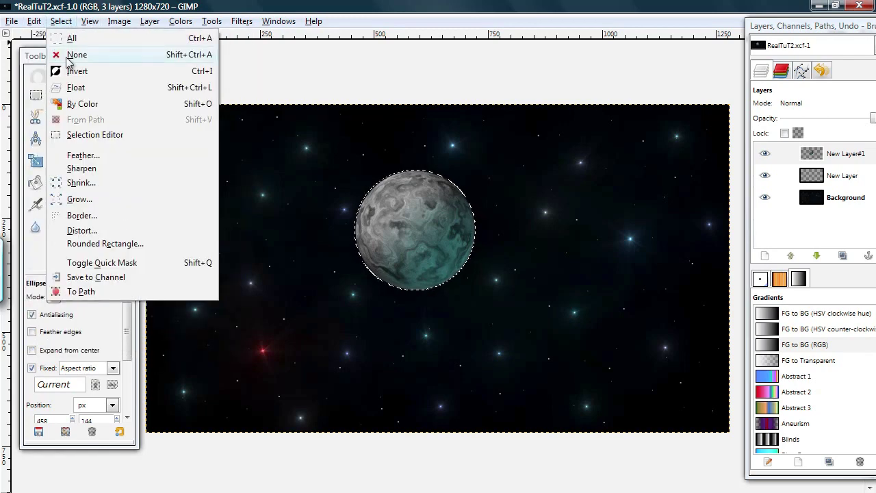
{"action": "left_click", "coordinate": [69, 55]}
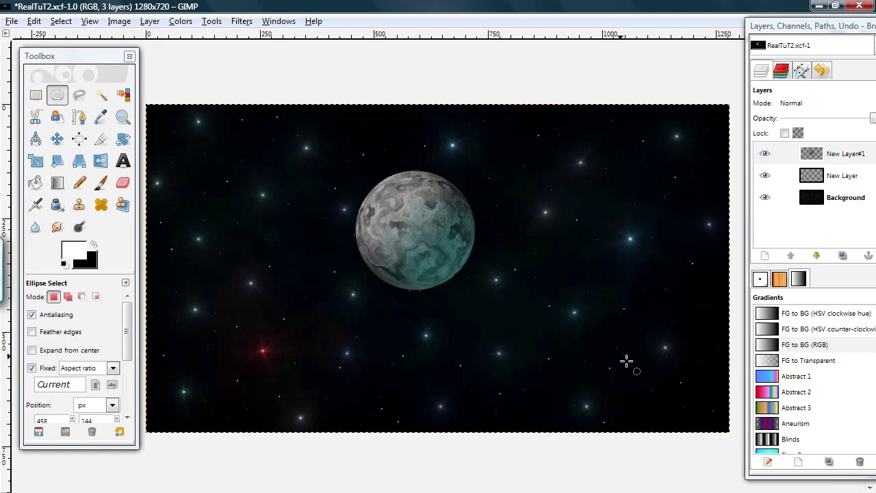
Open the New Layer dialog for a 1280×720 layer with Transparency fill
{"action": "left_click", "coordinate": [764, 255]}
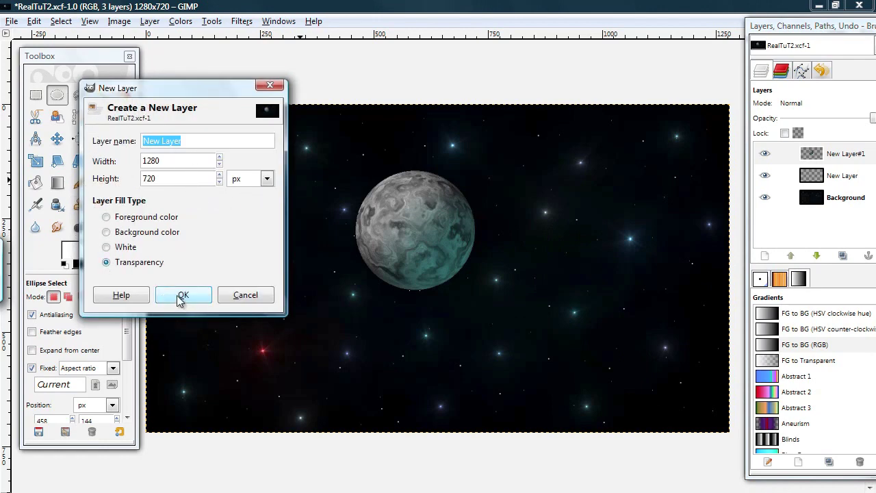
Add transparent New Layer#2 and start a Gradient Flare using the Default style
{"action": "left_click", "coordinate": [179, 300]}
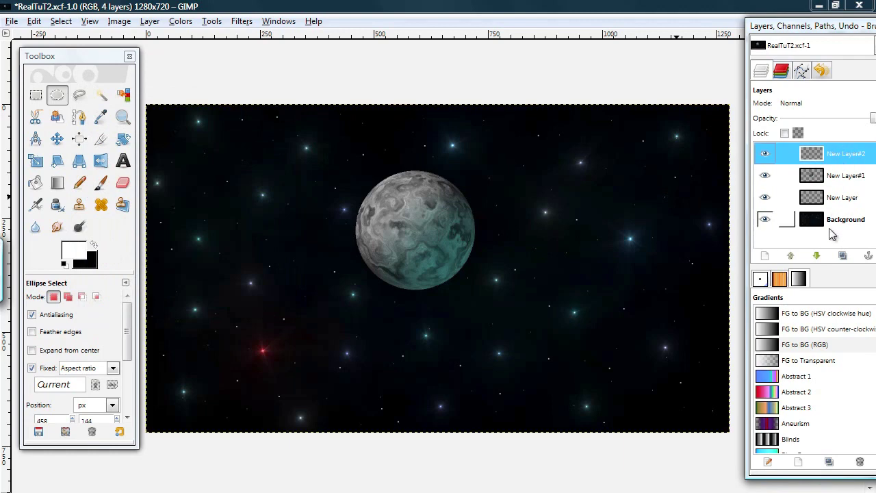
{"action": "right_click", "coordinate": [463, 280]}
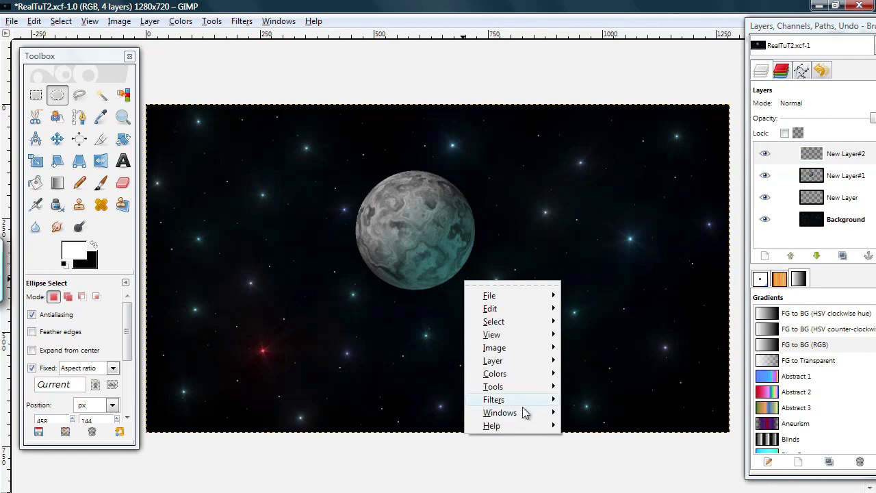
{"action": "mouse_move", "coordinate": [522, 410]}
{"action": "mouse_move", "coordinate": [520, 403]}
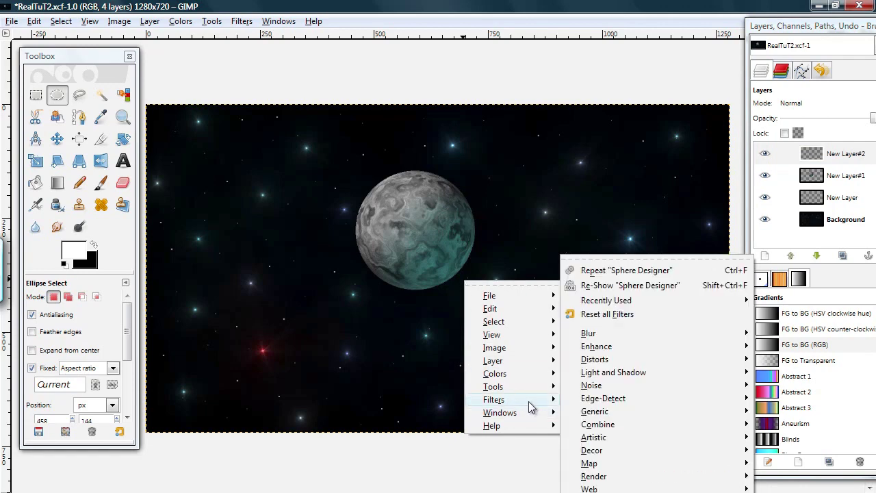
{"action": "mouse_move", "coordinate": [642, 375]}
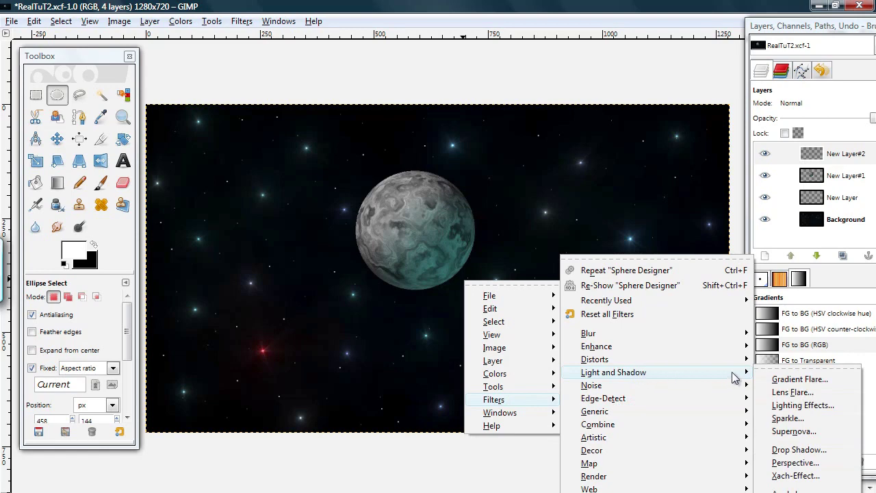
{"action": "left_click", "coordinate": [786, 381]}
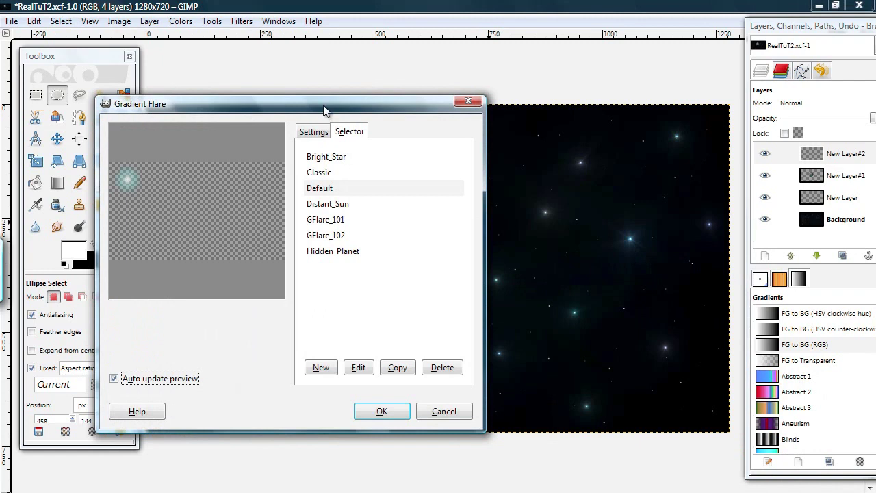
{"action": "left_click_drag", "start_coordinate": [323, 106], "coordinate": [240, 77]}
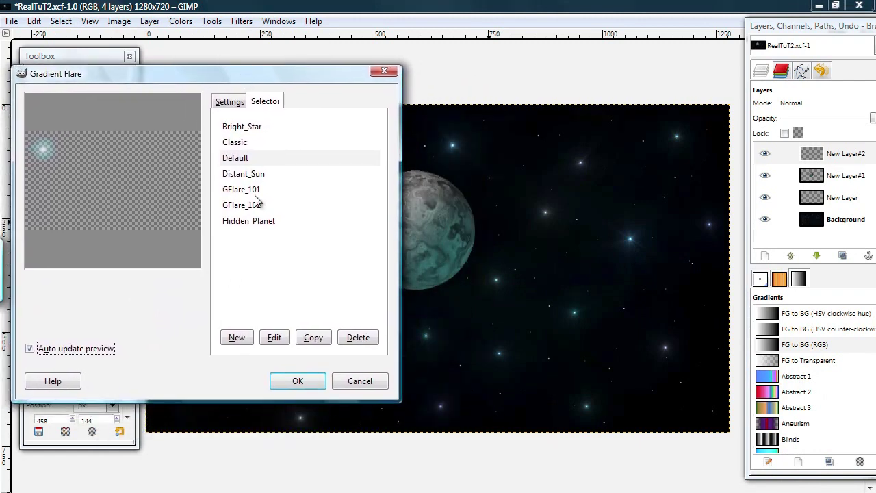
{"action": "left_click", "coordinate": [247, 158]}
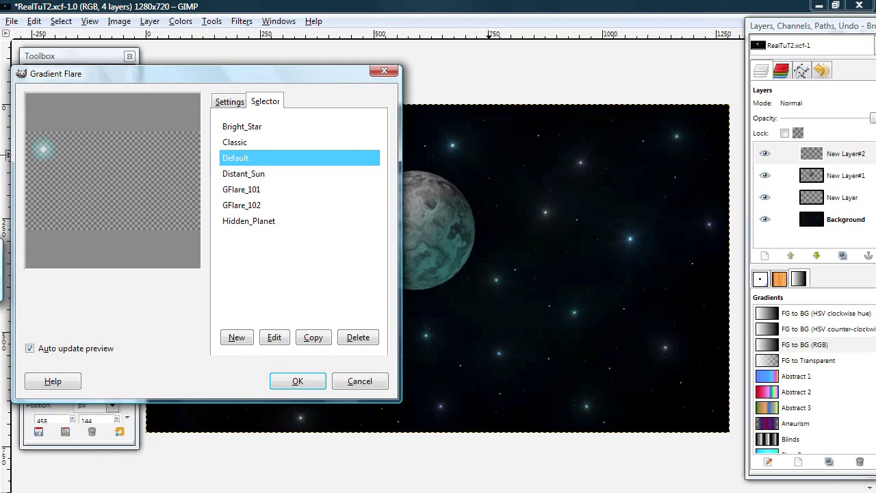
Size the flare to a radius of about 245 and centre it at 1195, 635
{"action": "left_click", "coordinate": [227, 102]}
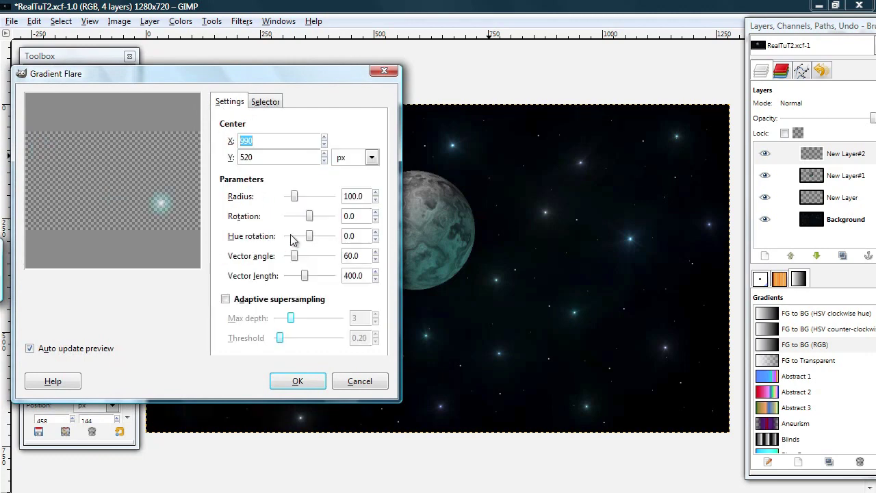
{"action": "left_click", "coordinate": [375, 194]}
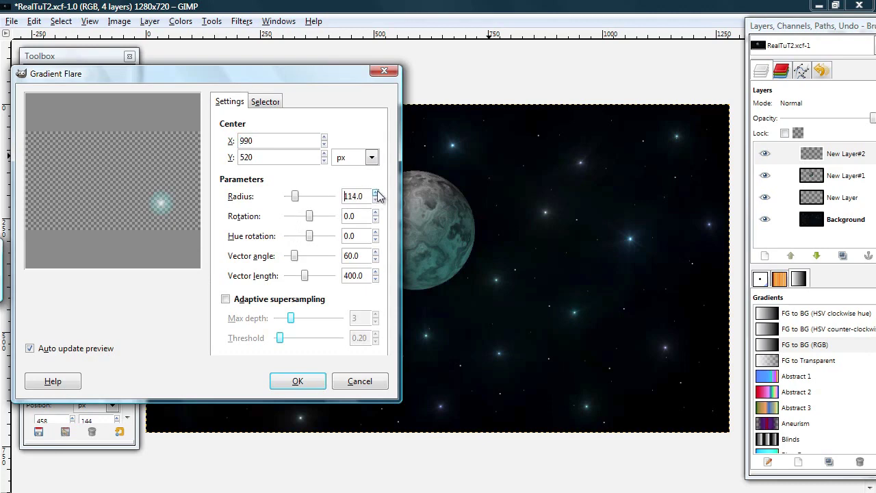
{"action": "left_click_drag", "start_coordinate": [376, 194], "coordinate": [376, 195]}
{"action": "left_click", "coordinate": [375, 194]}
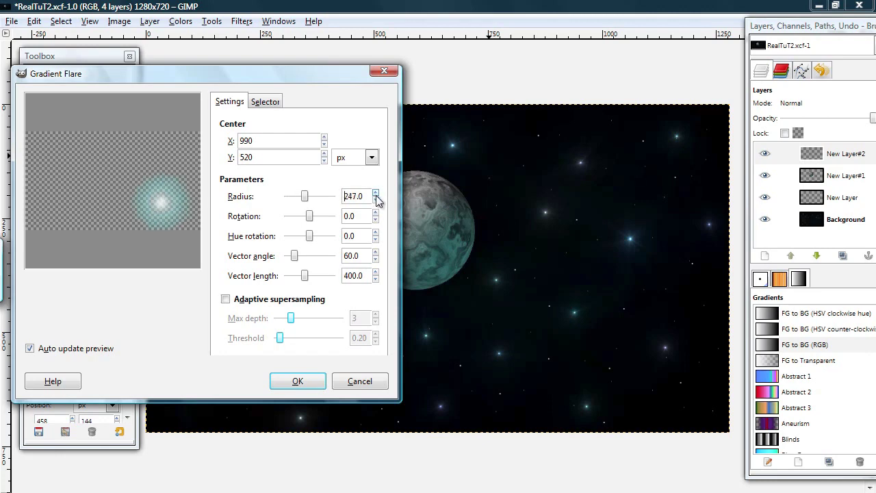
{"action": "left_click", "coordinate": [377, 200]}
{"action": "left_click", "coordinate": [169, 208]}
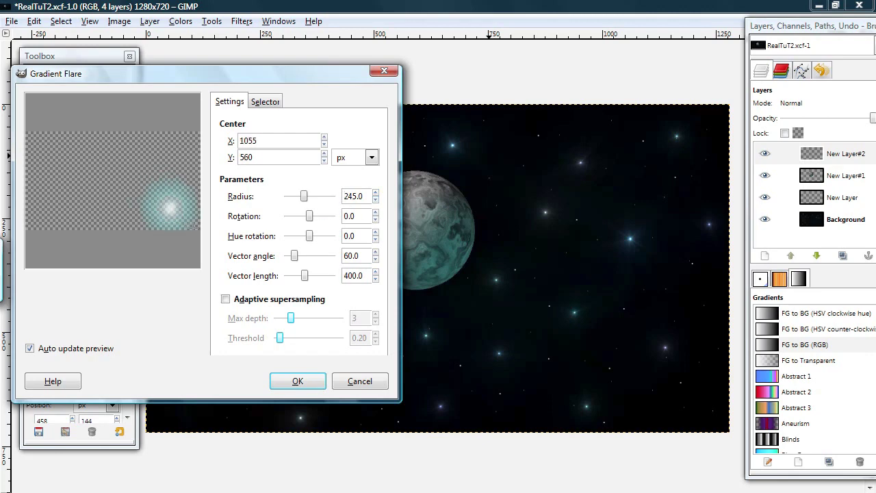
{"action": "left_click", "coordinate": [190, 219]}
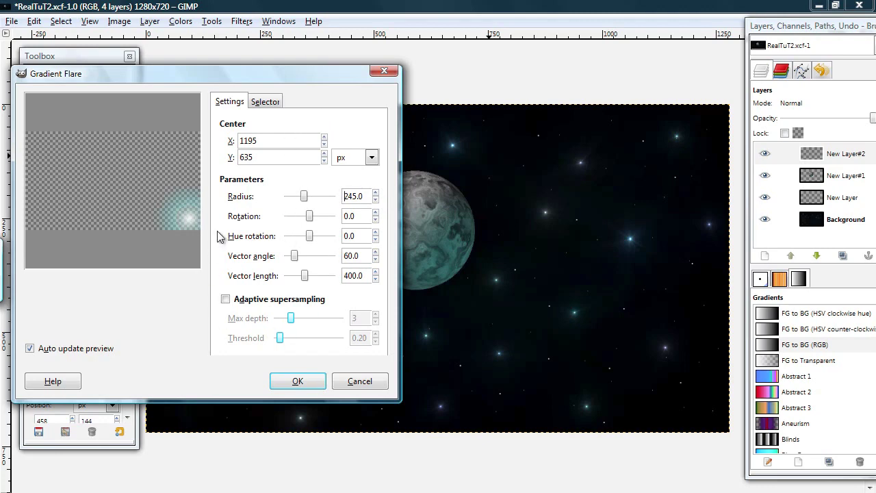
{"action": "left_click", "coordinate": [265, 102]}
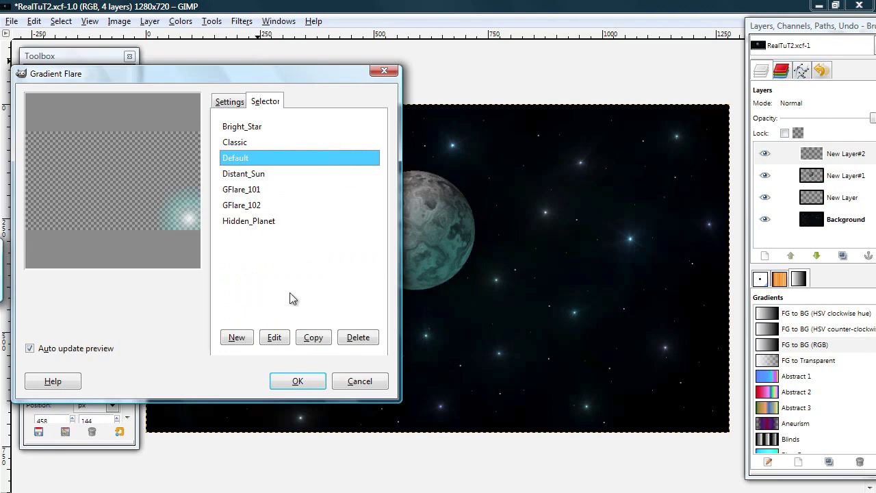
{"action": "left_click", "coordinate": [266, 341]}
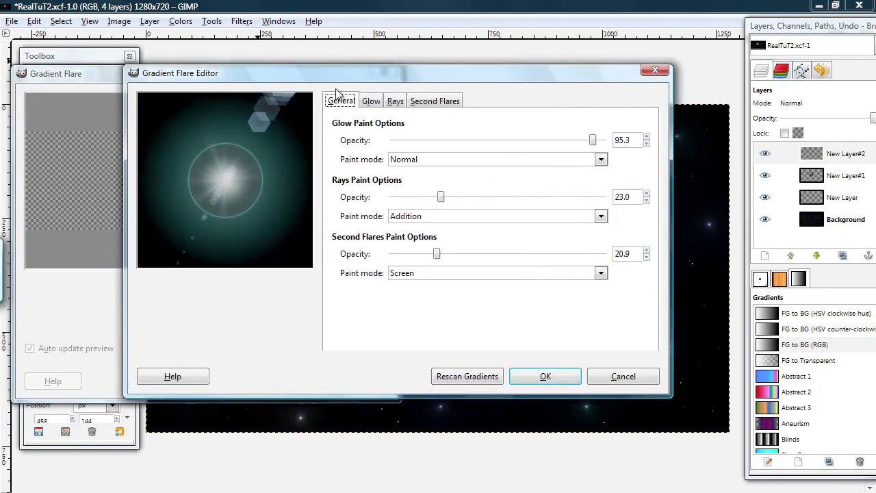
Set the Default flare's second-flare hue rotation to 3.0 and accept the edit
{"action": "left_click", "coordinate": [371, 102]}
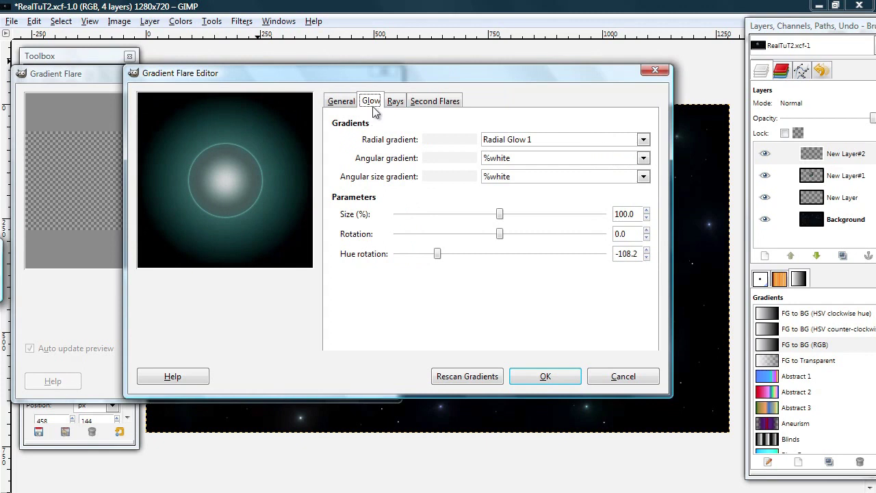
{"action": "left_click", "coordinate": [397, 103]}
{"action": "left_click", "coordinate": [437, 103]}
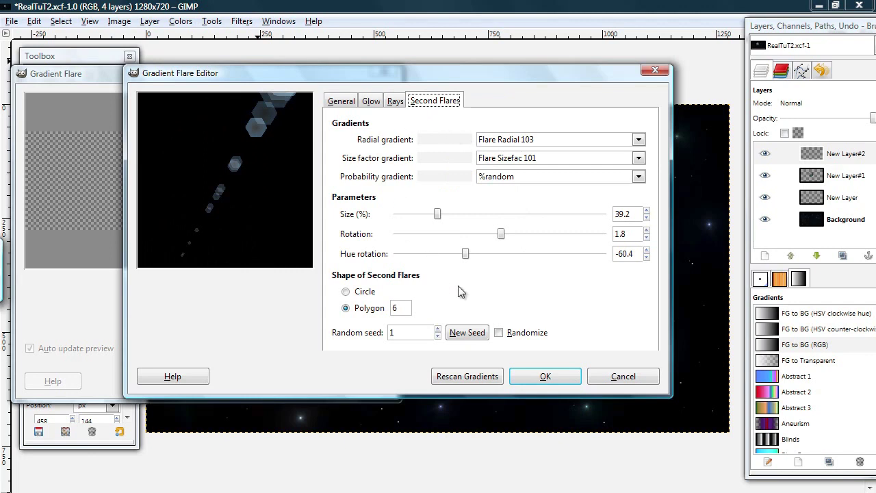
{"action": "left_click_drag", "start_coordinate": [468, 257], "coordinate": [507, 260]}
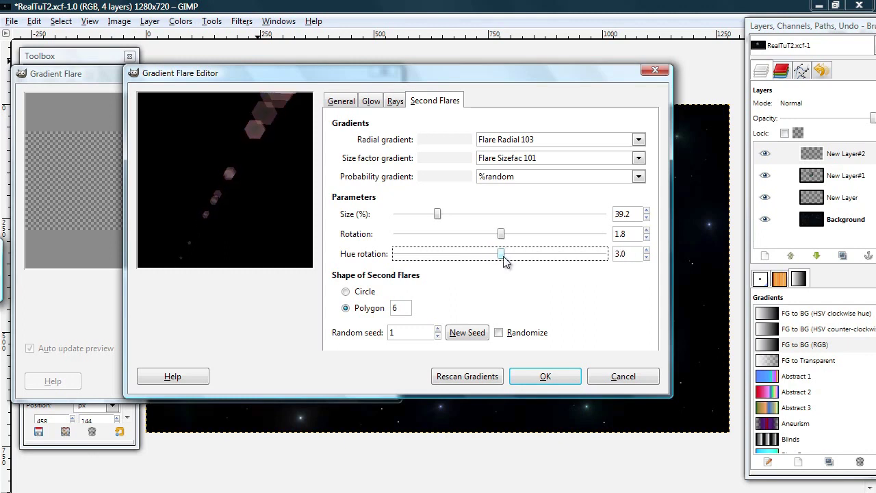
{"action": "key", "text": "ctrl+Page_Up"}
{"action": "key", "text": "ctrl+Page_Up"}
{"action": "key", "text": "ctrl+Page_Up"}
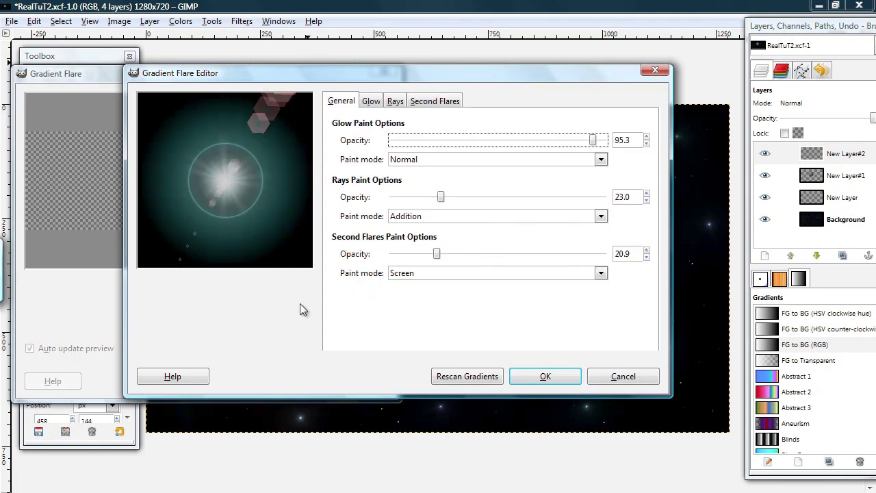
{"action": "left_click", "coordinate": [540, 377]}
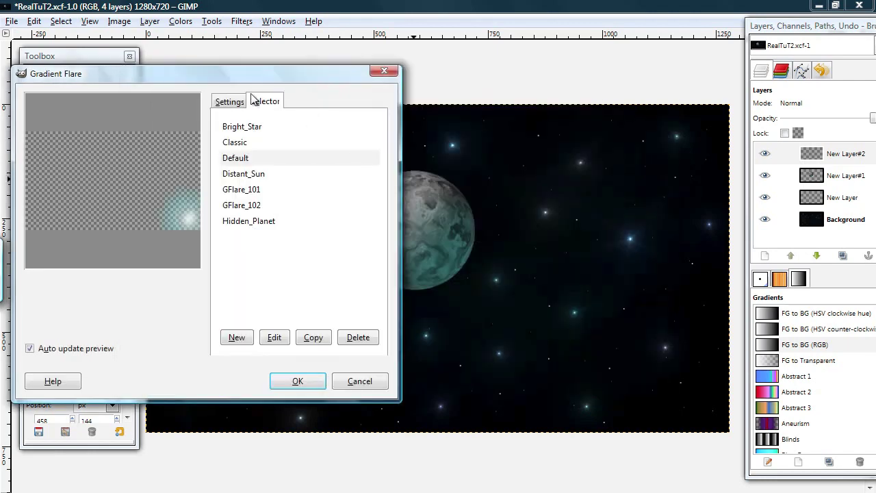
Raise the flare's vector angle from 60.0 to 130.1 degrees
{"action": "left_click", "coordinate": [225, 104]}
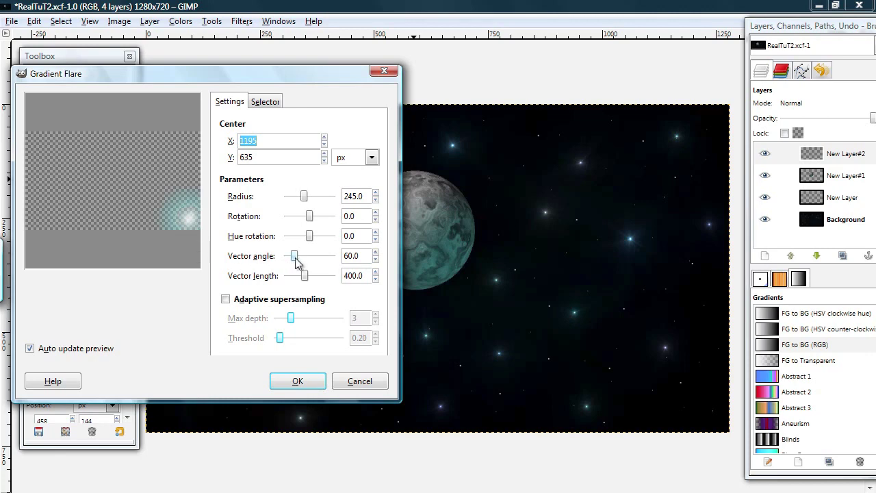
{"action": "left_click_drag", "start_coordinate": [293, 264], "coordinate": [307, 257]}
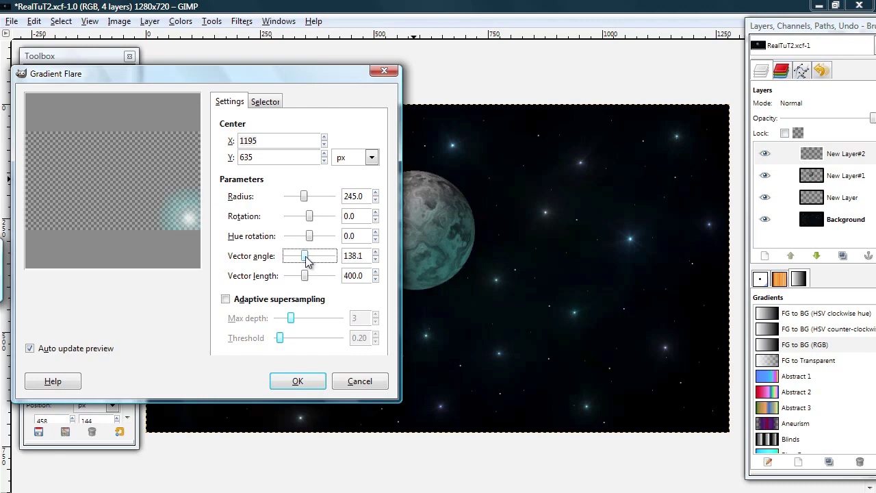
{"action": "left_click", "coordinate": [375, 259]}
{"action": "left_click", "coordinate": [375, 259]}
{"action": "left_click", "coordinate": [375, 259]}
{"action": "left_click", "coordinate": [375, 259]}
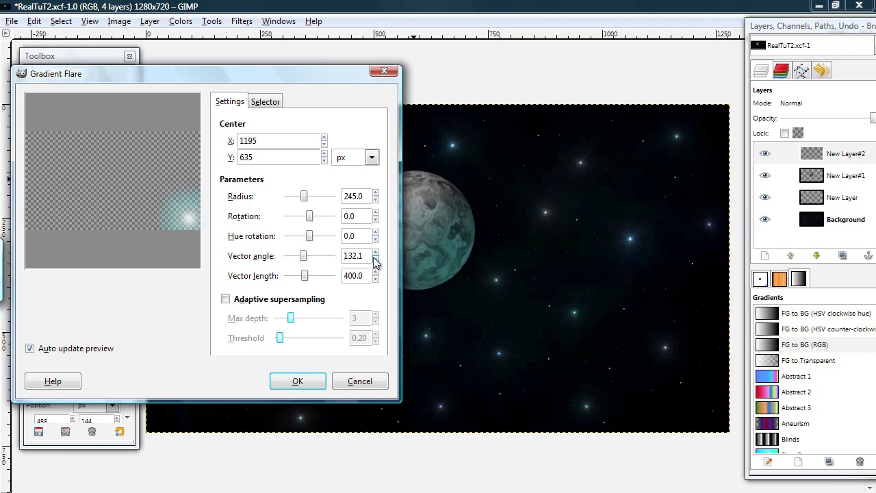
{"action": "left_click", "coordinate": [375, 259]}
{"action": "left_click", "coordinate": [375, 259]}
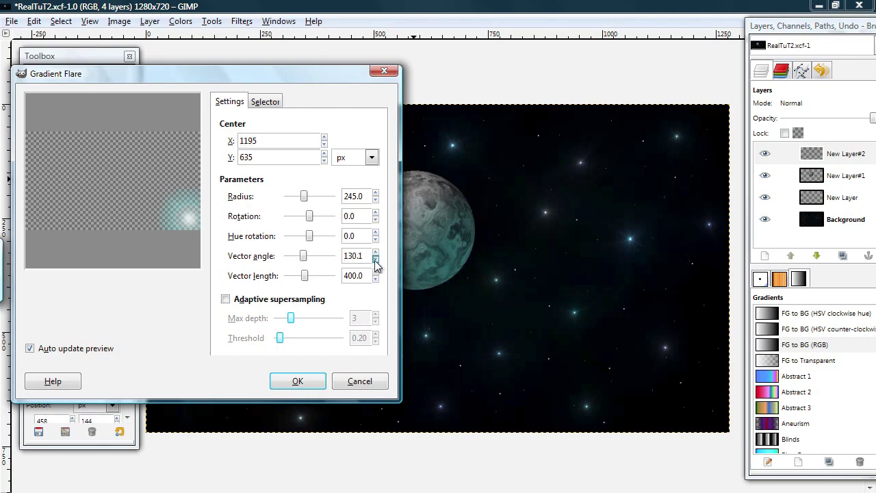
{"action": "left_click", "coordinate": [261, 101]}
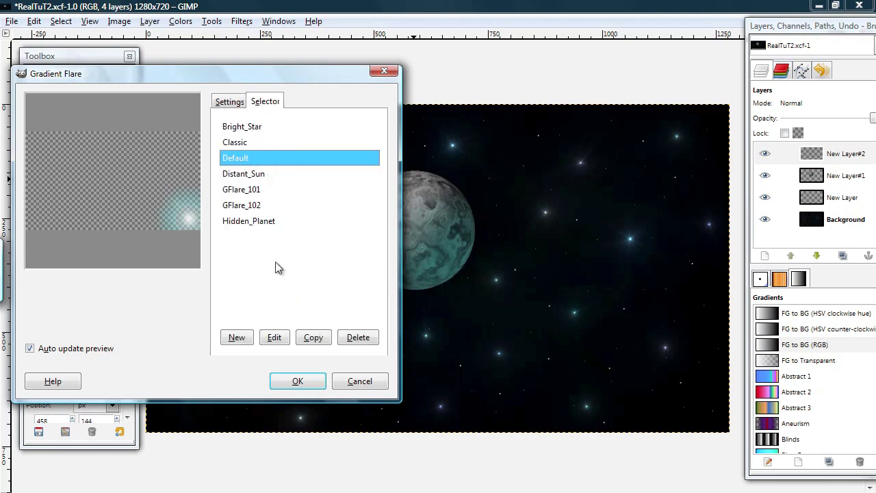
Review the Default flare in its editor, accept it, and return to the settings at angle 130.1
{"action": "left_click", "coordinate": [281, 340]}
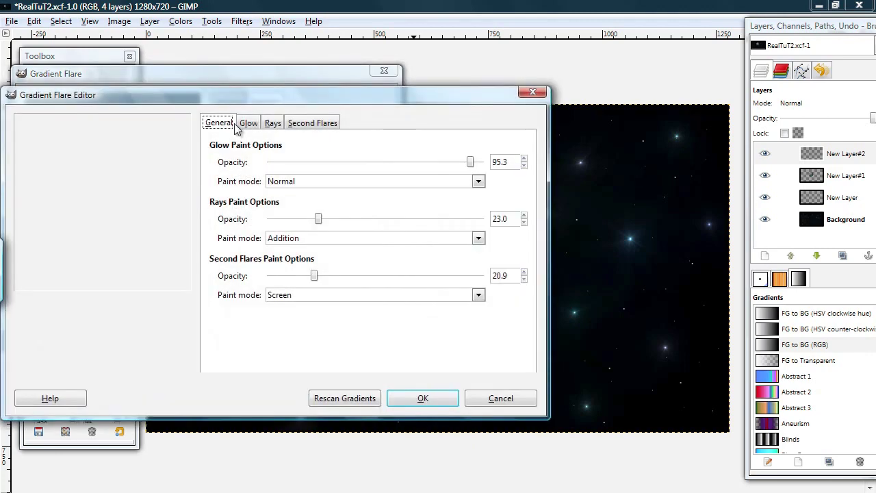
{"action": "left_click_drag", "start_coordinate": [170, 93], "coordinate": [296, 67]}
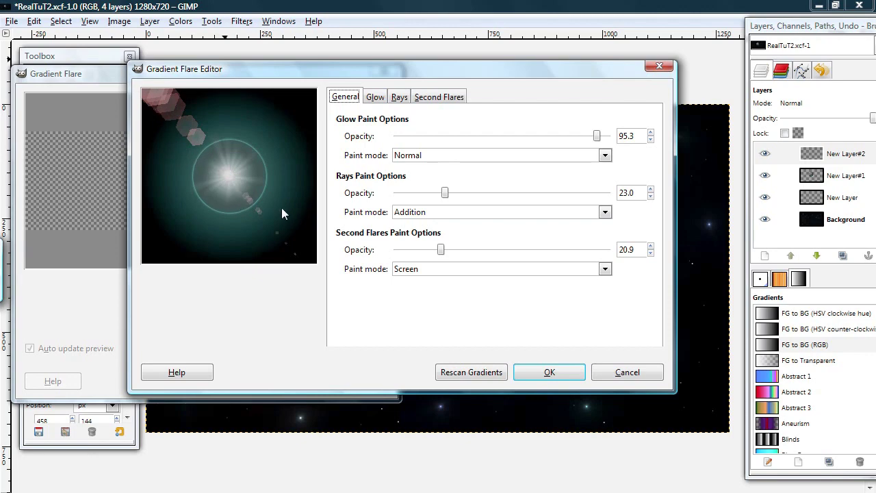
{"action": "left_click", "coordinate": [558, 373]}
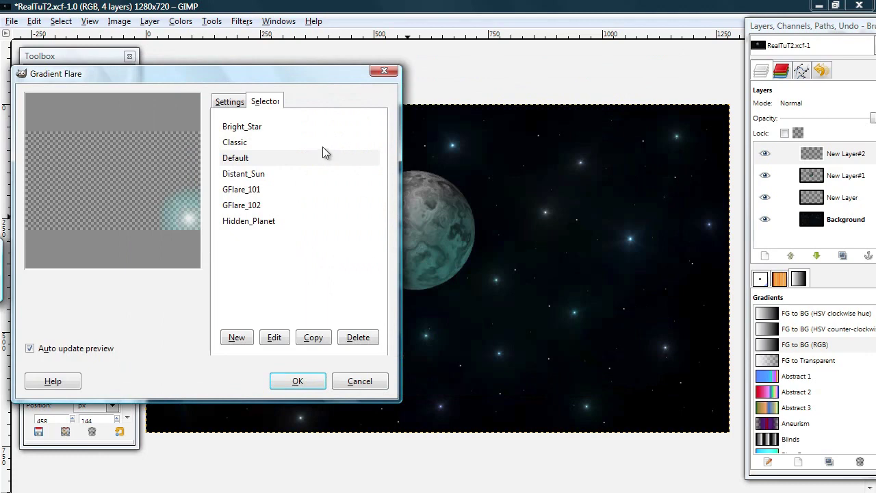
{"action": "left_click", "coordinate": [229, 102]}
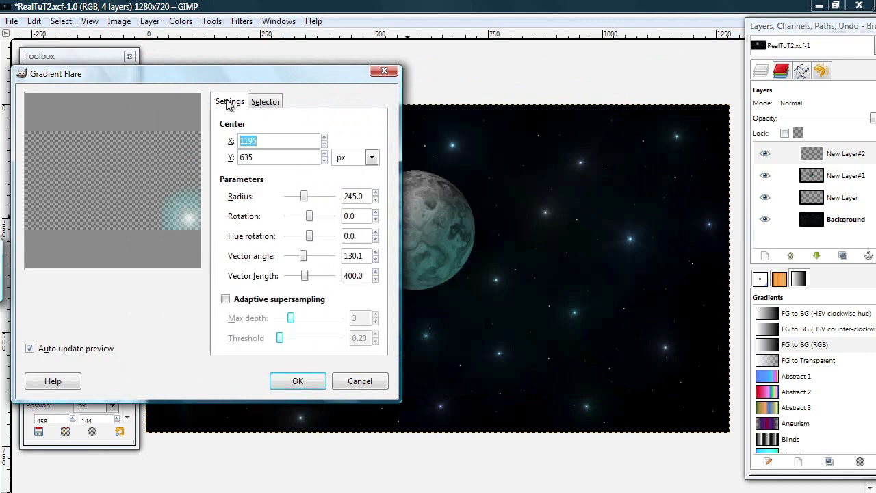
Confirm the Gradient Flare settings to render the teal flare star onto the new layer
{"action": "left_click", "coordinate": [297, 383]}
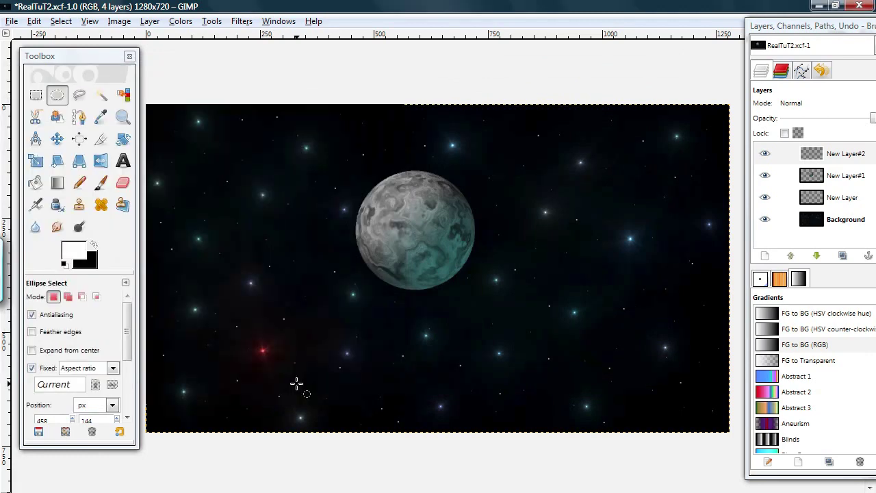